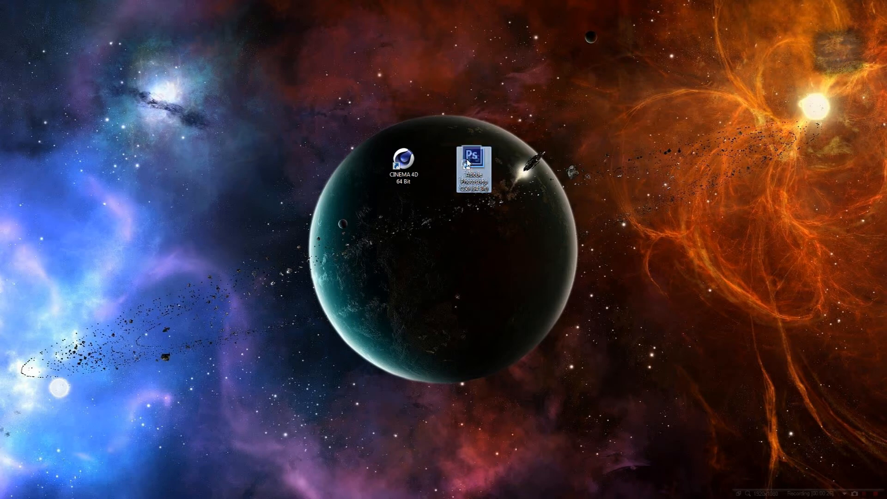
drag(409, 161, 473, 161)
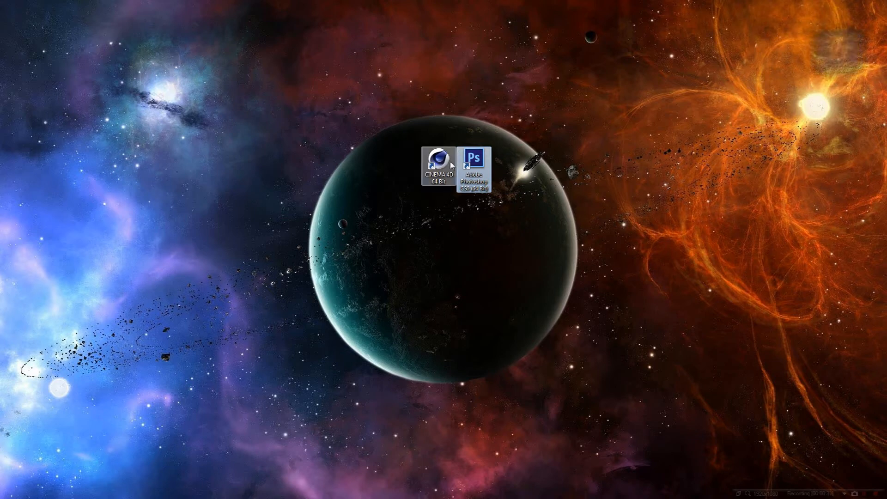
click(438, 163)
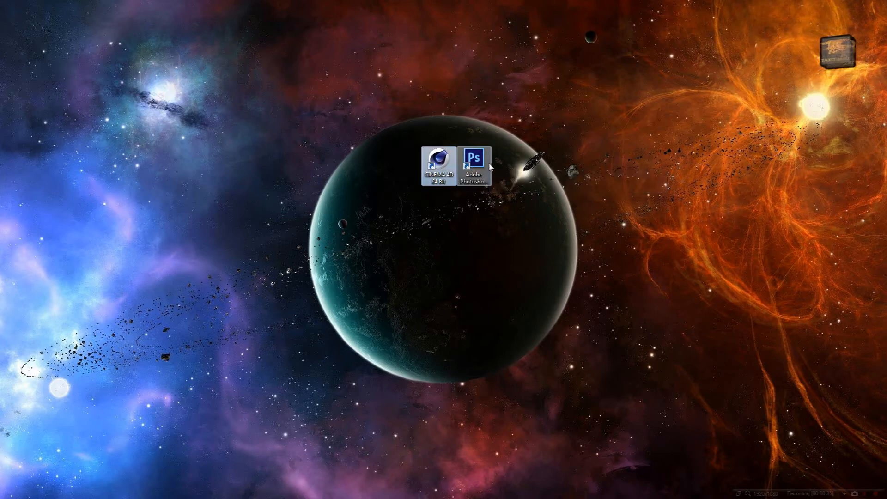
click(481, 162)
click(447, 164)
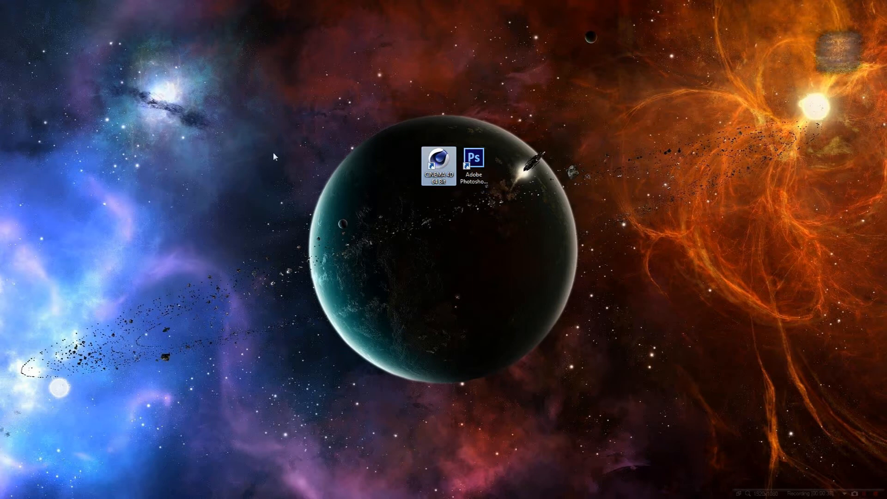
Step: Launch CINEMA 4D from the desktop and maximize its window
double_click(440, 170)
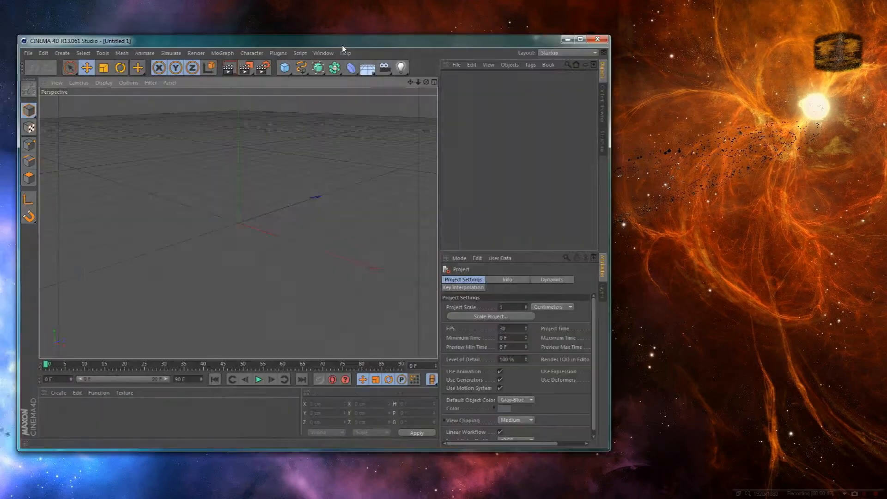
drag(319, 42, 422, 1)
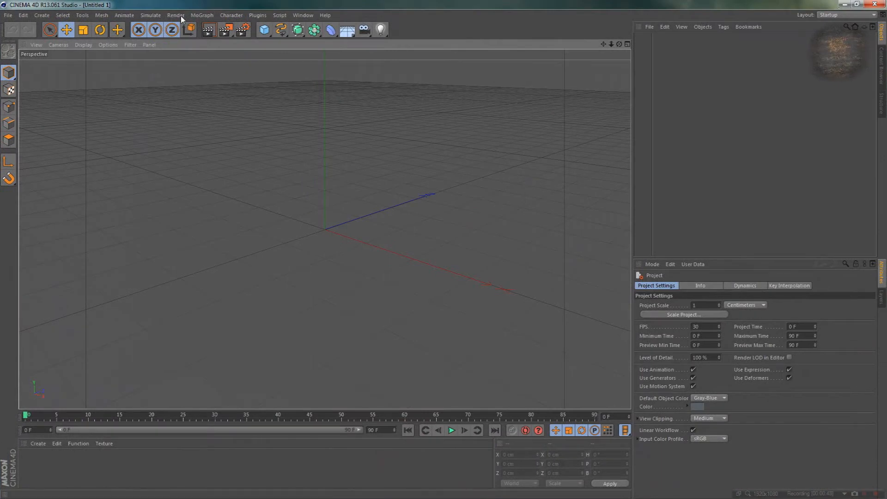
Step: Add a MoText object reading "Tutorial" and set its depth to 80
click(208, 15)
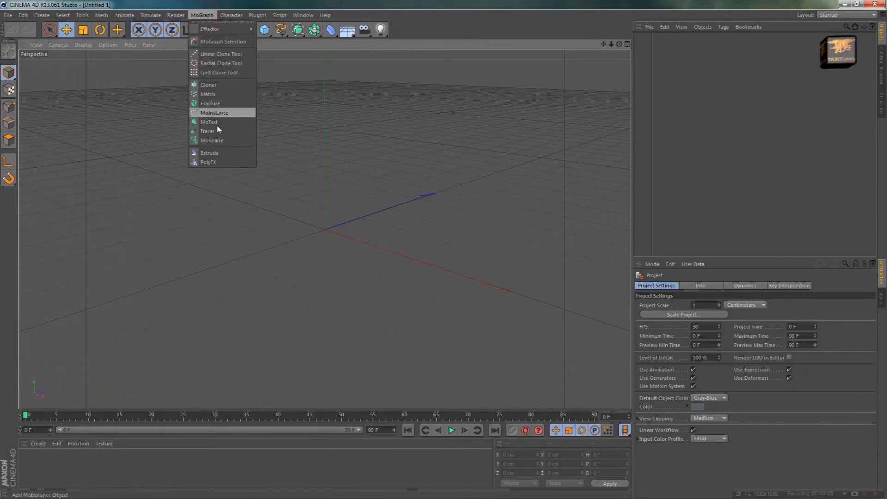
click(212, 122)
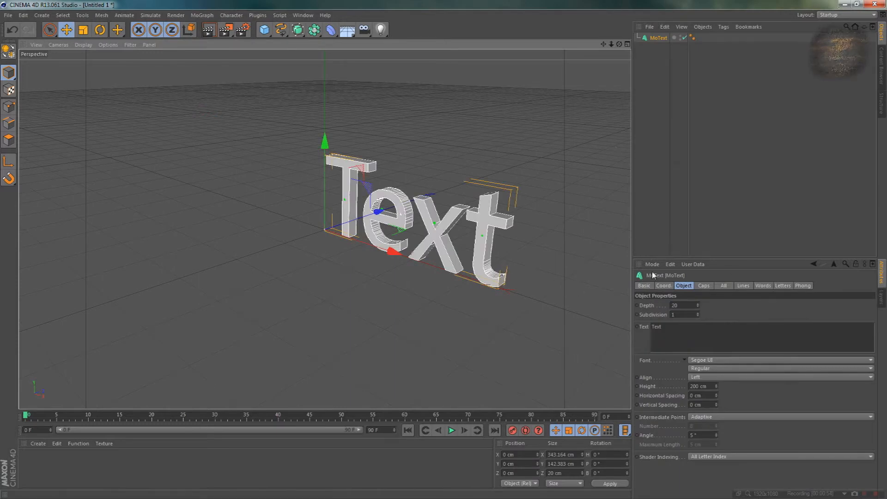
double_click(735, 336)
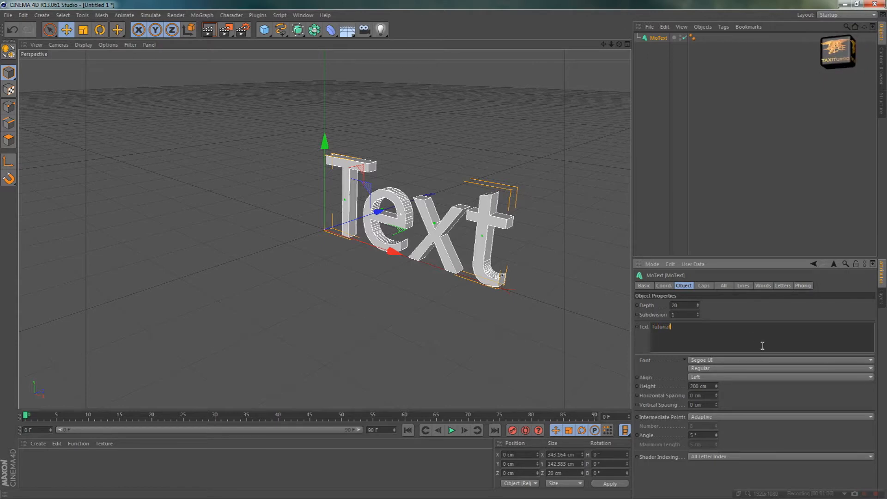
click(753, 315)
double_click(690, 305)
text(8)
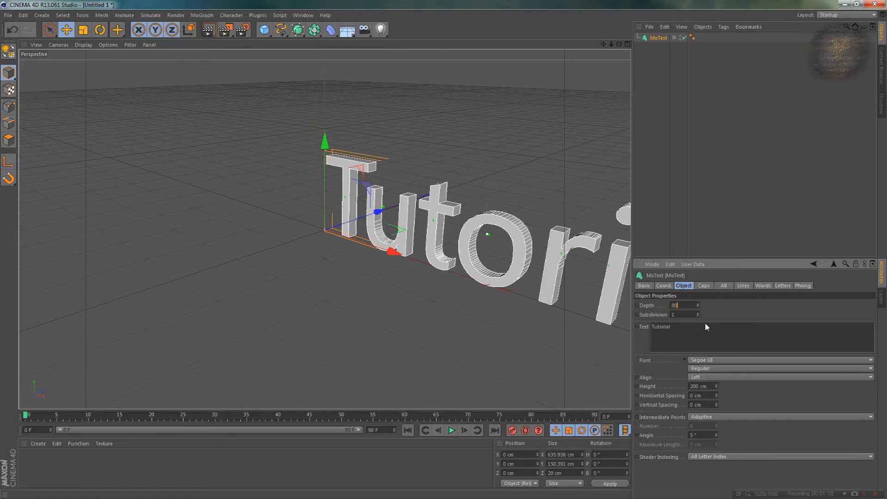
key(Return)
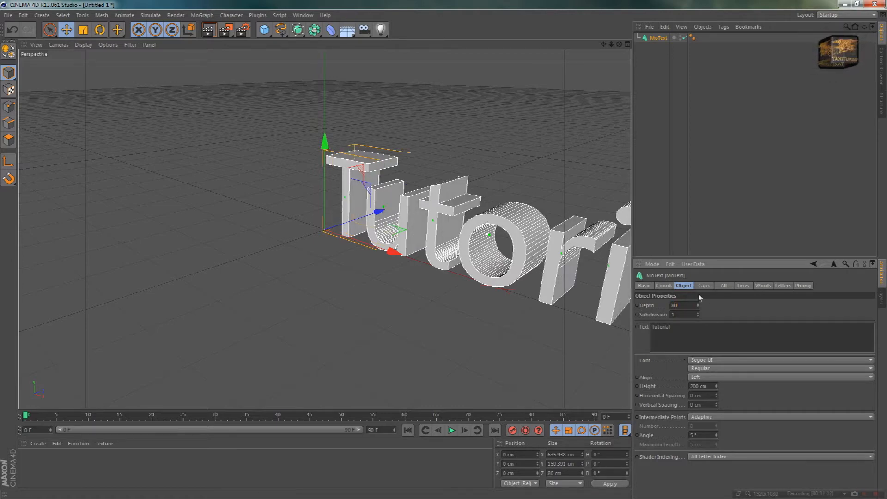
Step: Change the text's start cap to Fillet Cap with 5 steps
click(706, 286)
click(716, 305)
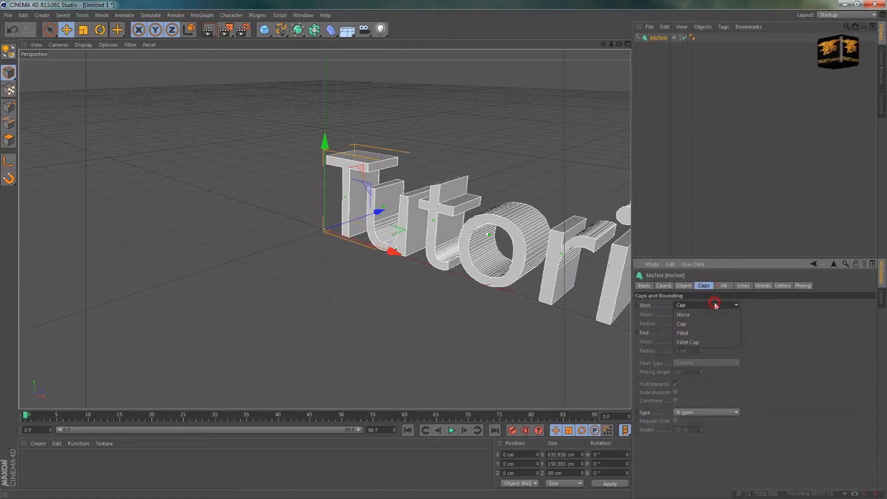
click(698, 341)
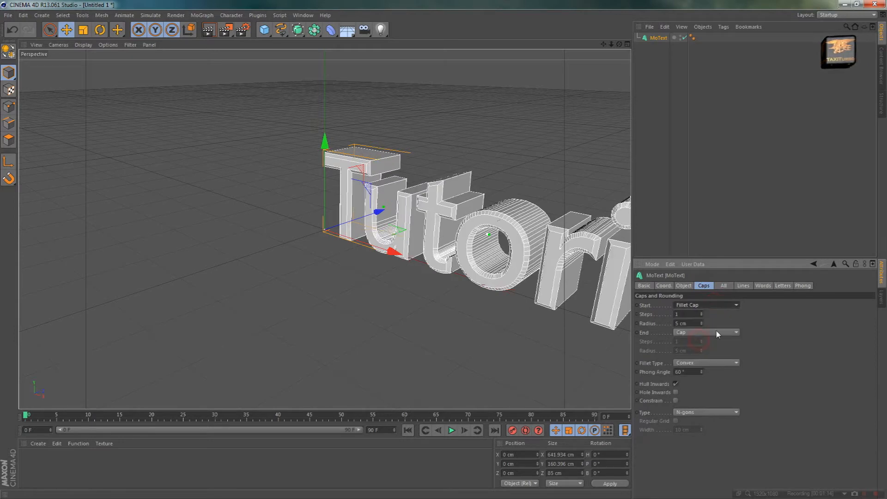
double_click(682, 314)
text(5)
key(Return)
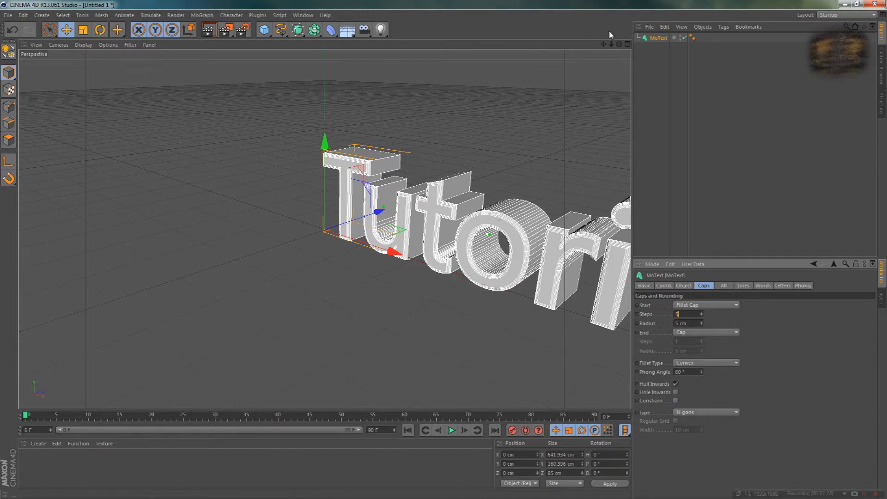
Step: Set the alignment of the "Tutorial" text to Middle
drag(620, 44, 581, 48)
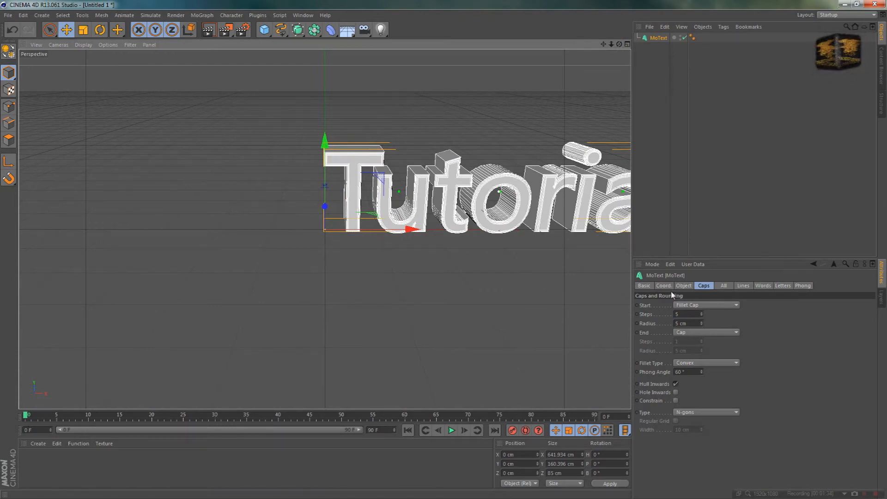
click(684, 285)
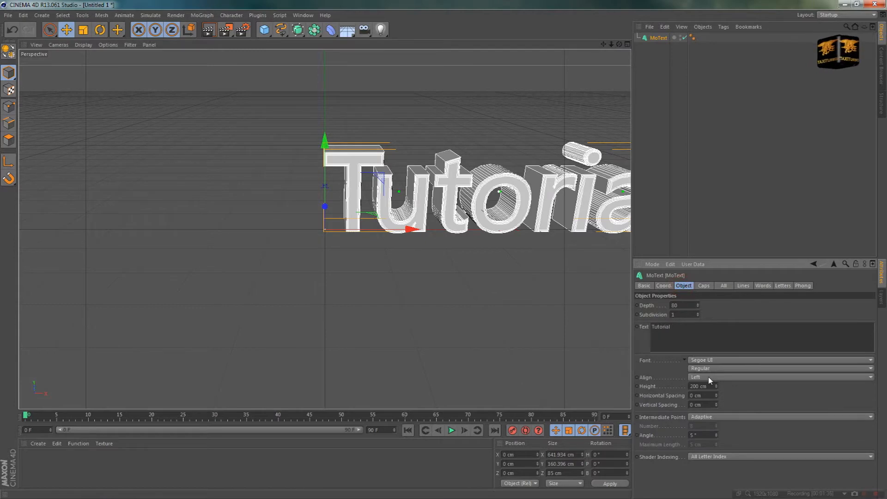
click(710, 378)
click(713, 398)
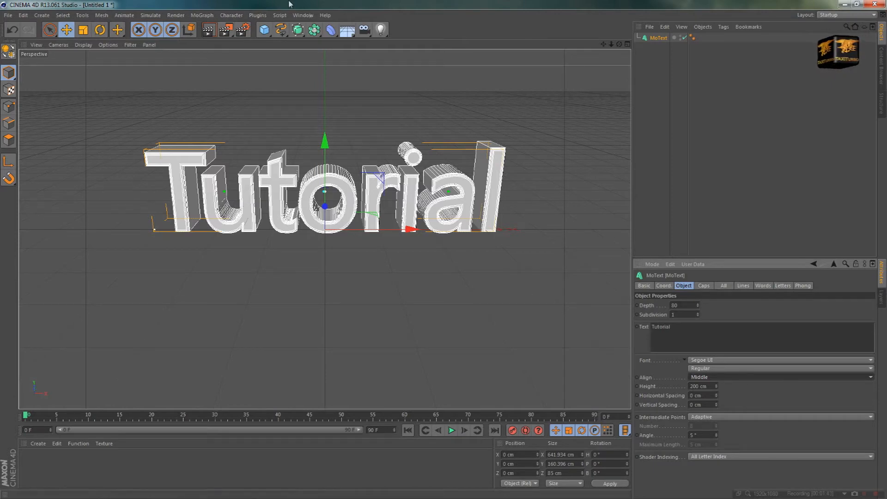
Step: Set the render output to the 1680 x 1050 screen preset
click(243, 31)
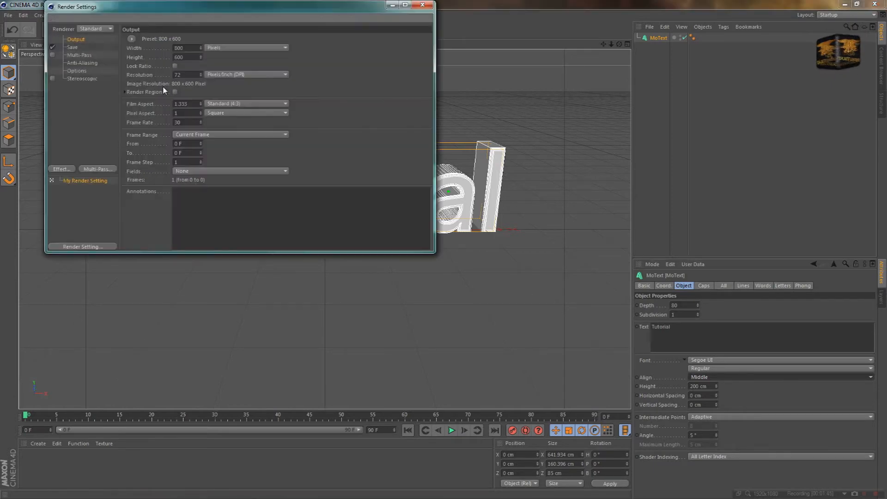
click(131, 39)
mouse_move(153, 48)
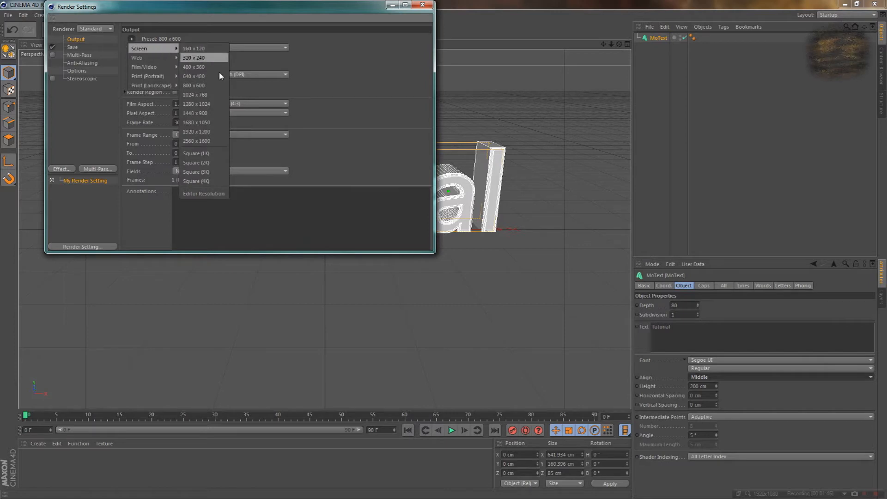
click(204, 123)
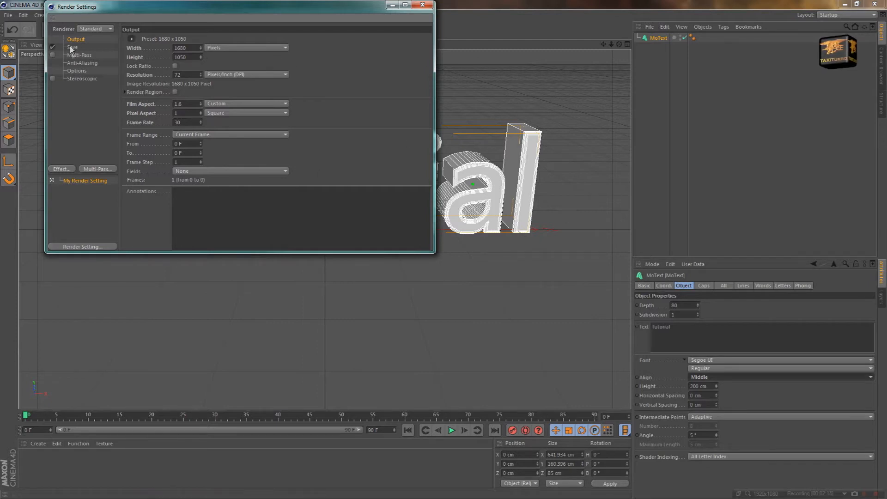
Step: Set the rendered image to save as "test" in the D:\Xbox Filmiki\test folder
click(72, 47)
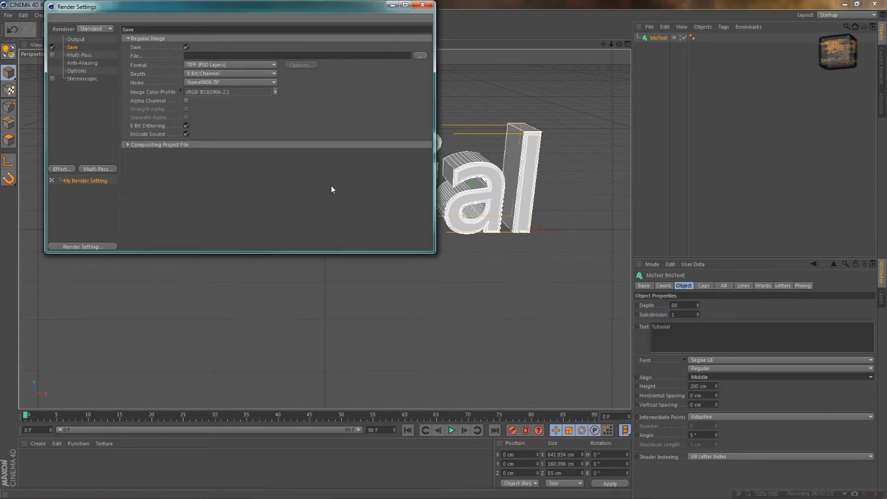
click(420, 56)
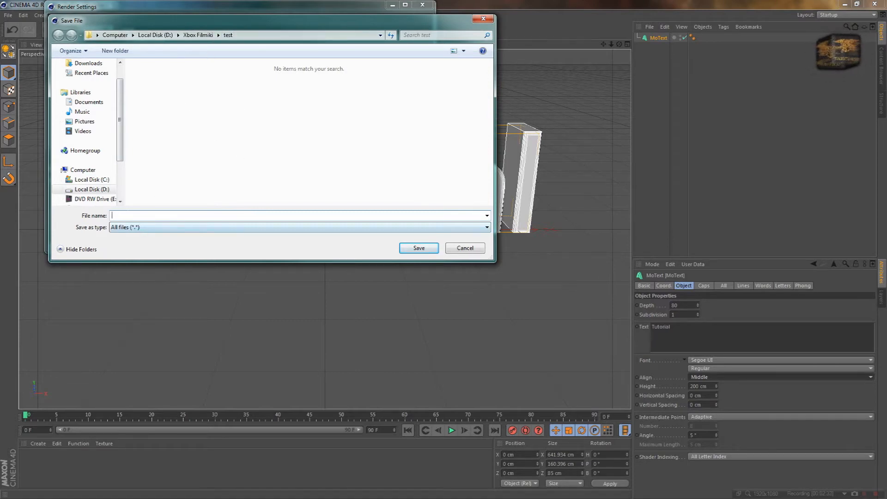
click(153, 218)
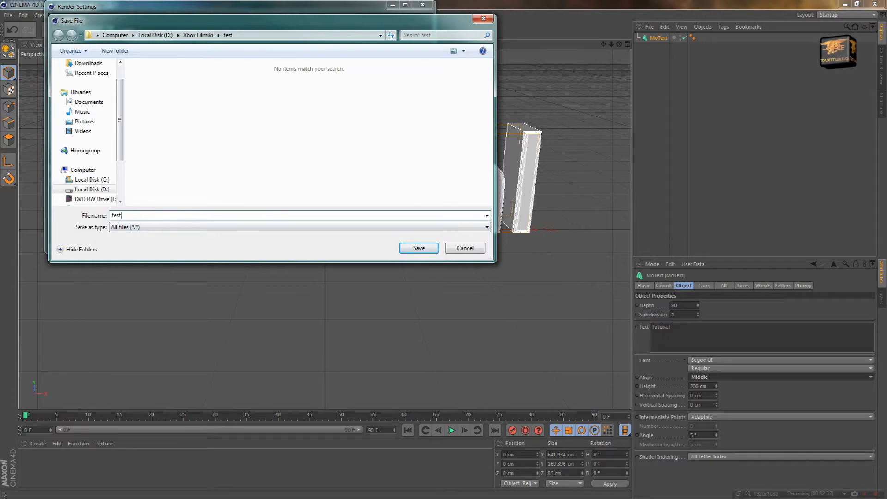
click(419, 248)
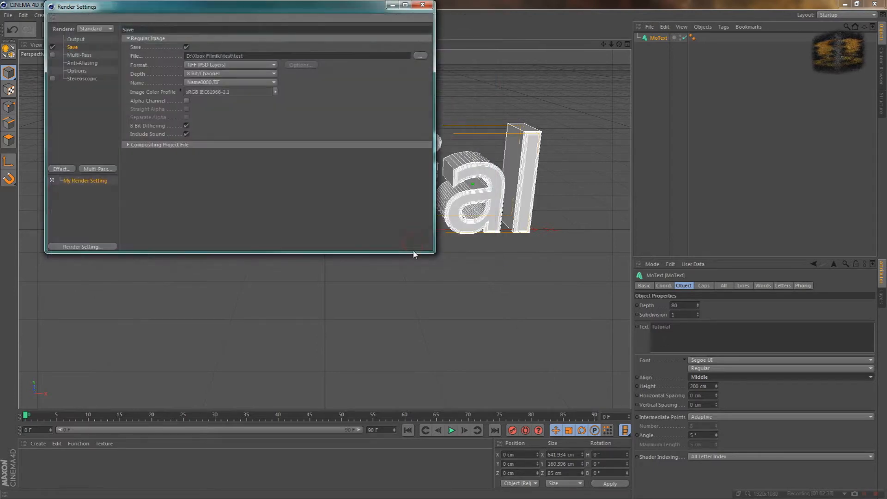
Step: Set the saved image format to PNG and enable its alpha channel
click(245, 65)
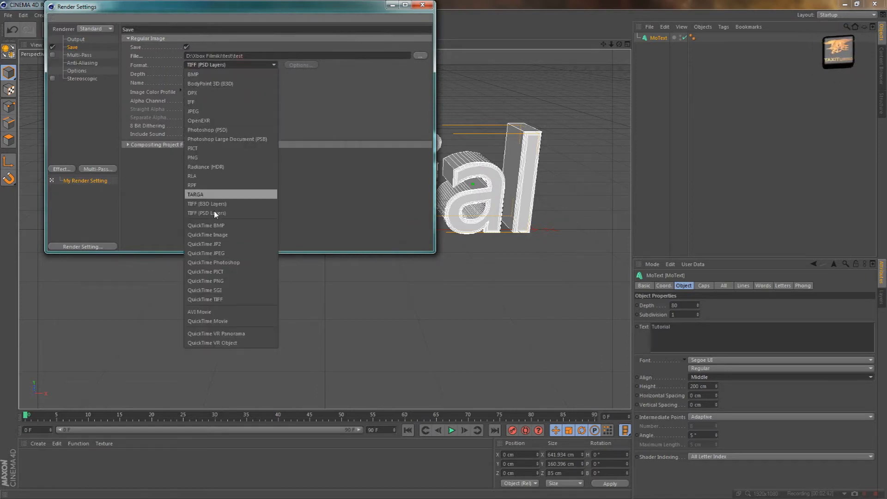
click(219, 159)
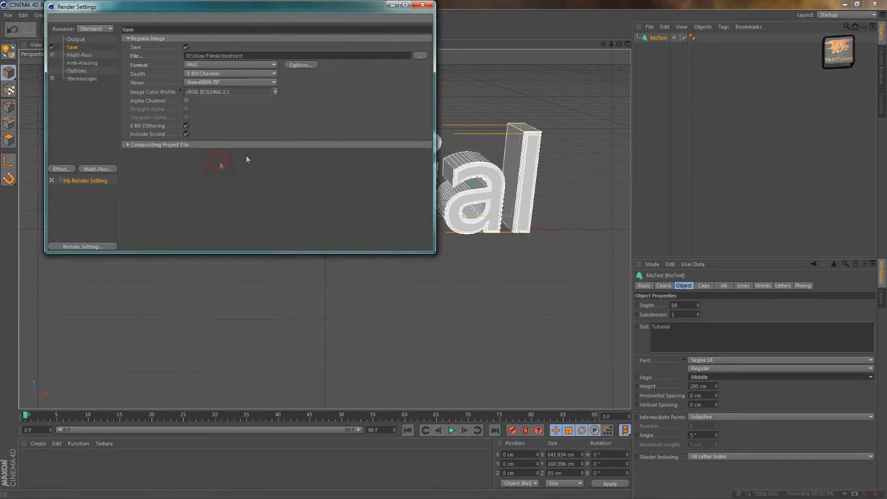
click(186, 101)
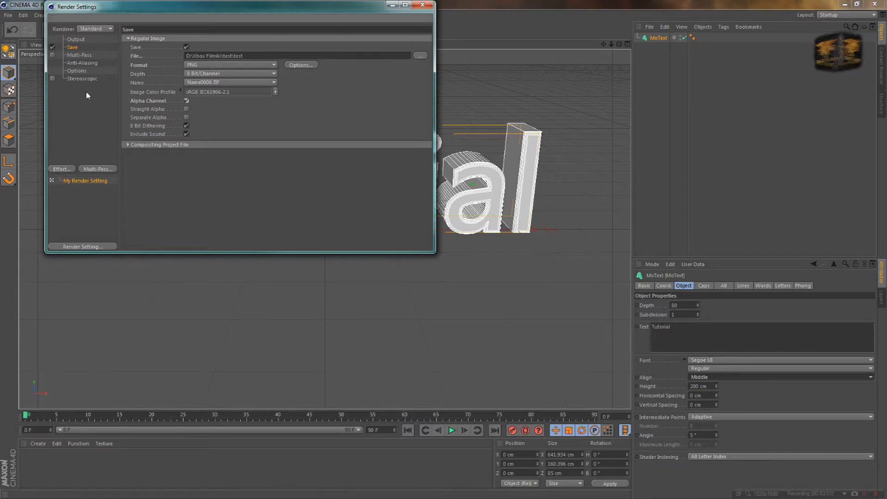
Step: Set the render anti-aliasing to Best and test-render the text in the perspective view
click(86, 64)
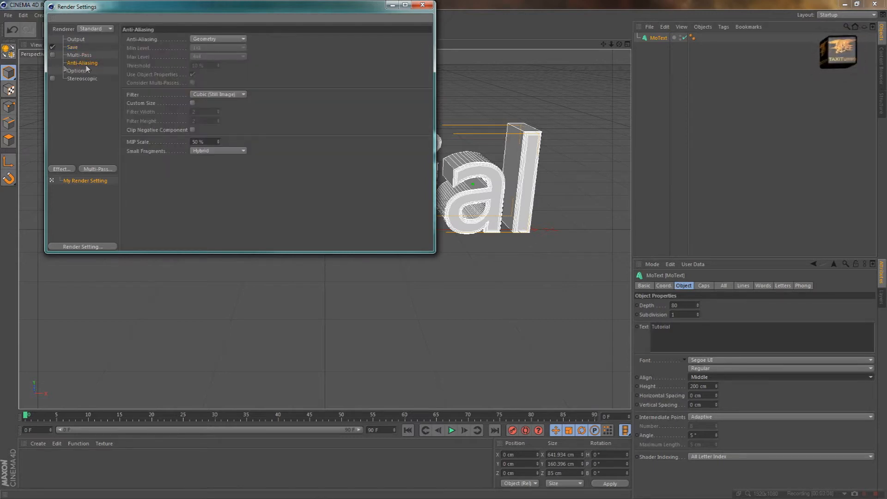
click(230, 39)
click(212, 68)
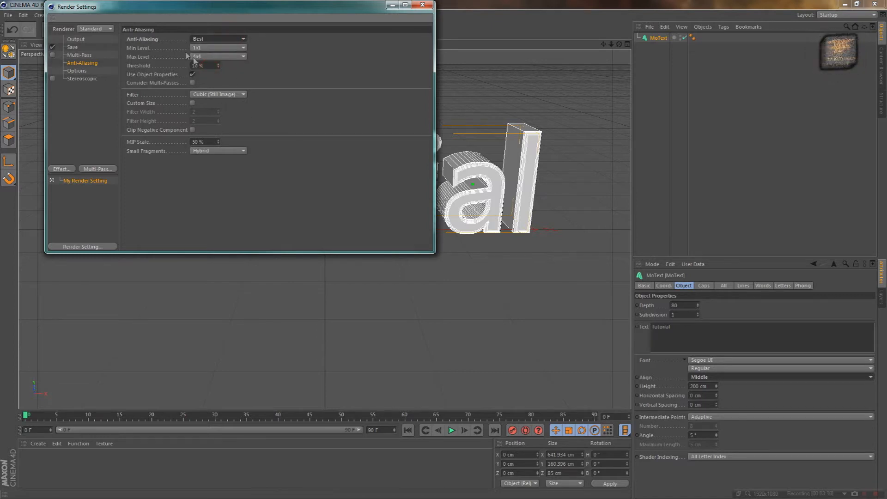
click(422, 5)
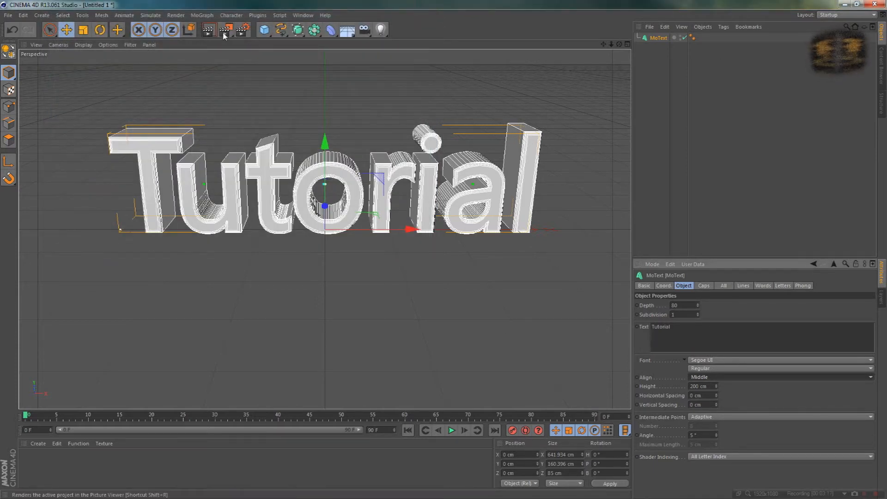
click(208, 32)
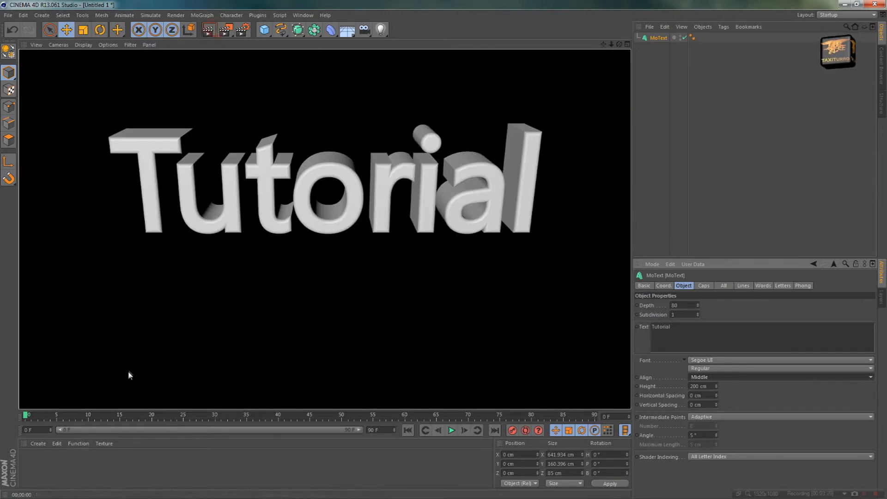
click(184, 376)
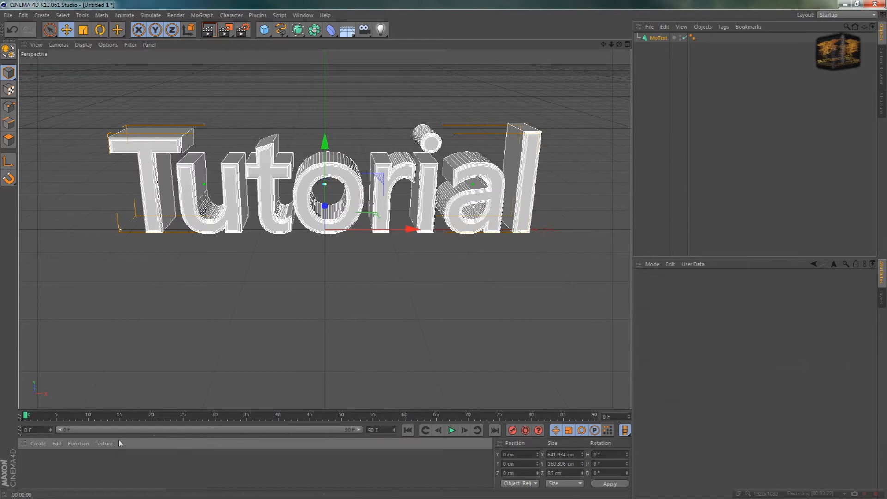
Step: Create a material with the colour R 255, G 0, B 0 and enable reflection at 20% brightness
double_click(39, 467)
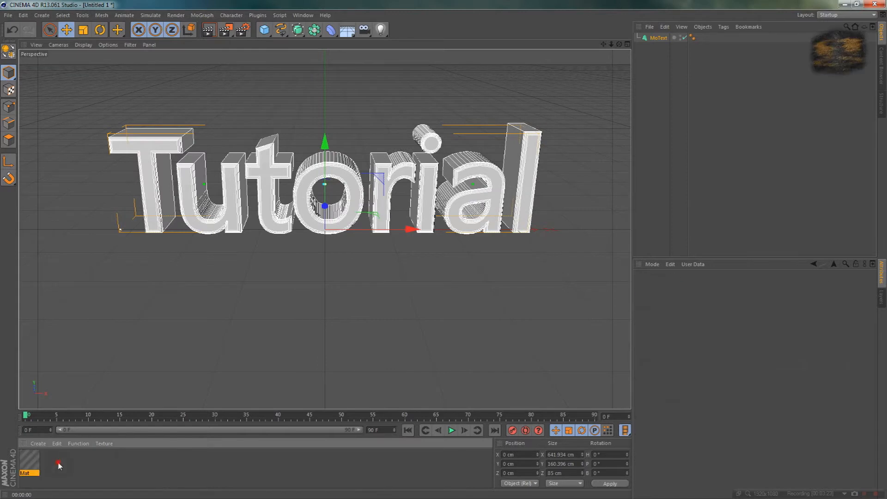
double_click(28, 463)
drag(722, 130, 743, 80)
drag(825, 114, 730, 123)
drag(825, 132, 730, 132)
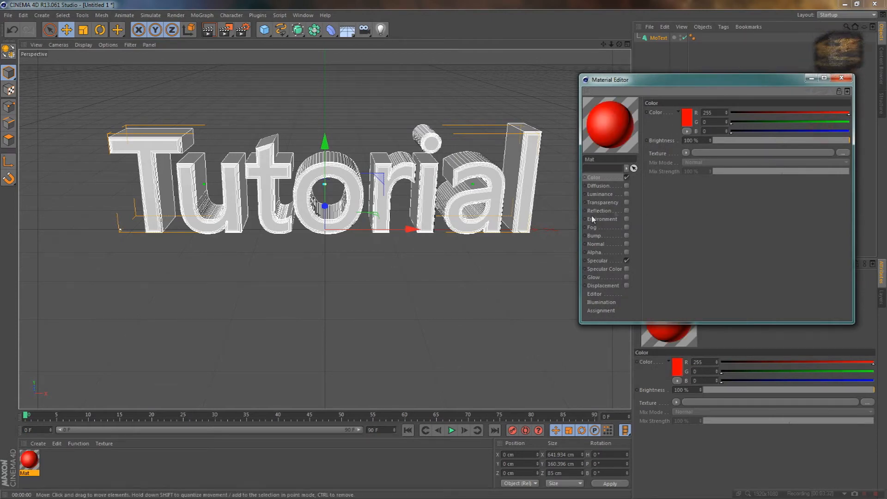
click(626, 210)
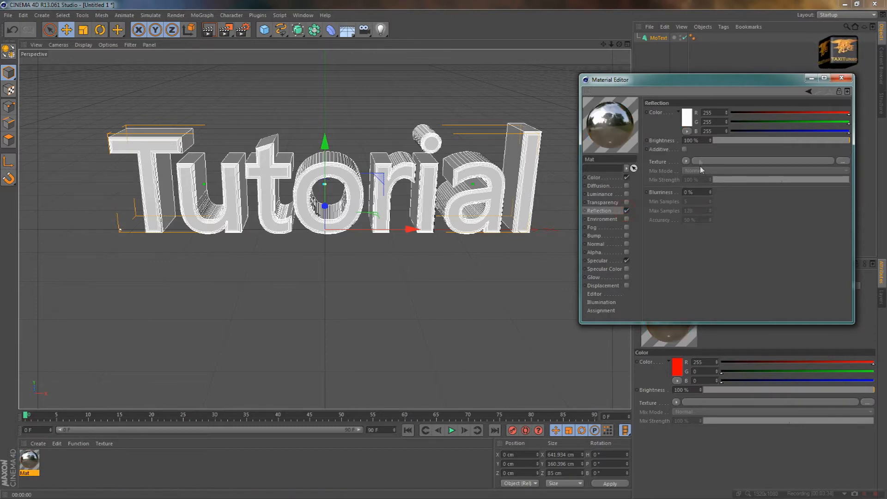
drag(716, 141, 741, 141)
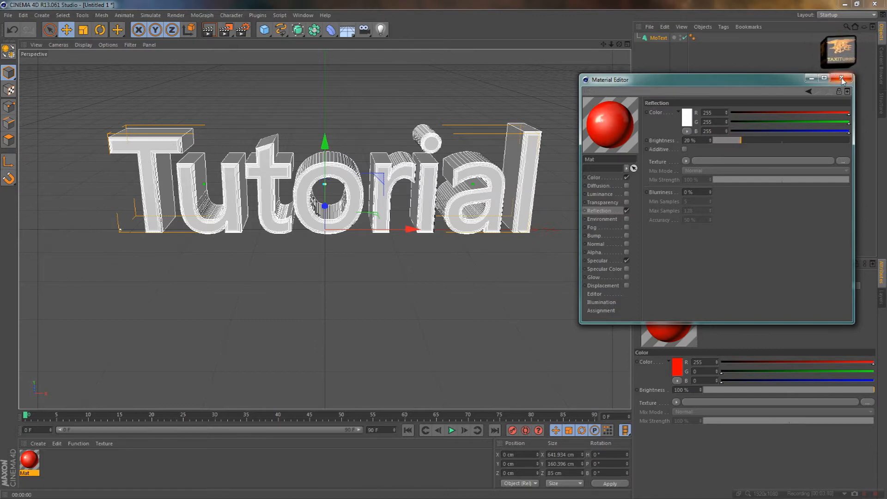
Step: Apply the red reflective material to the Tutorial text and test-render the perspective view
click(841, 80)
drag(352, 182, 353, 182)
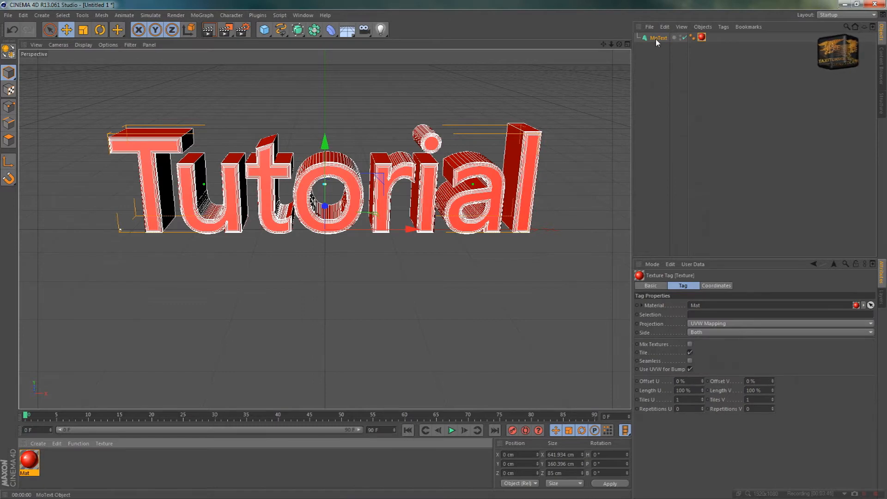
key(ctrl+r)
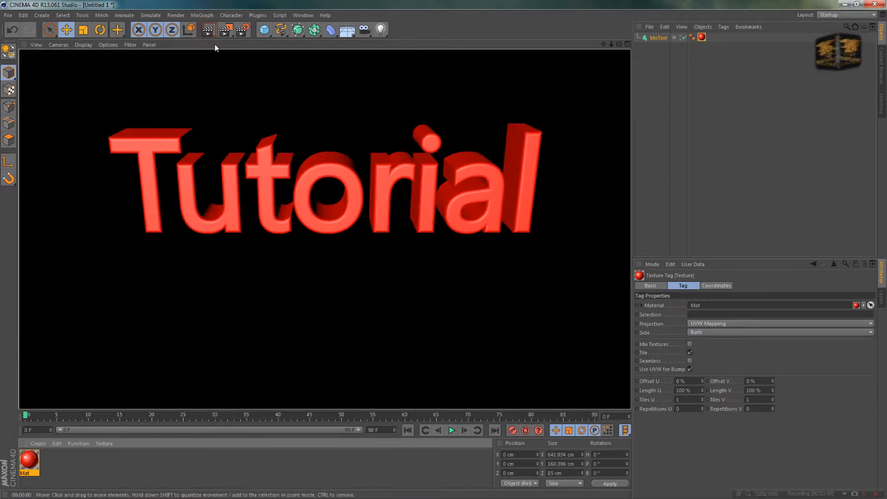
Step: Create a second material with both its reflection colour and its base colour set to R 0, G 0, B 0
click(69, 470)
double_click(68, 469)
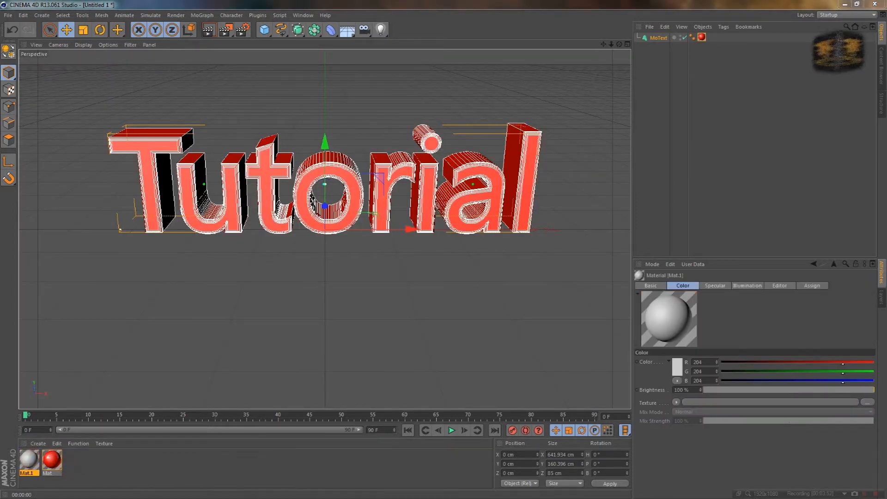
drag(886, 92, 702, 88)
drag(754, 124, 622, 129)
drag(694, 140, 613, 140)
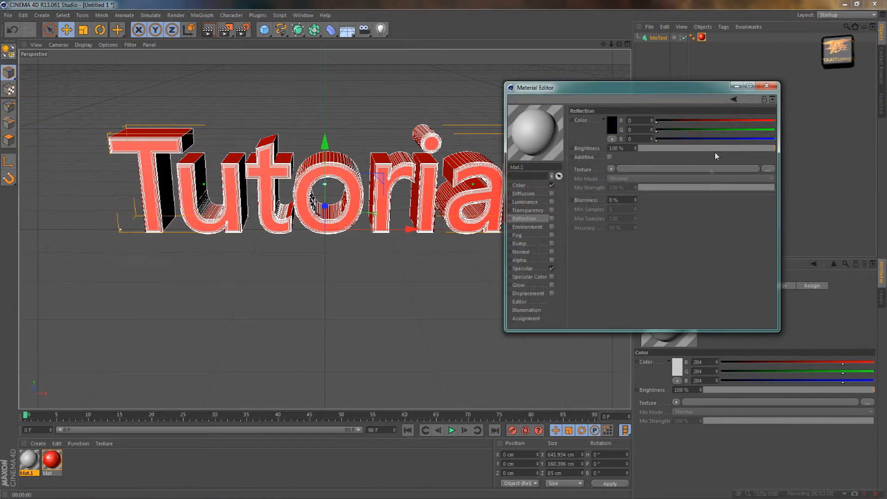
click(530, 186)
drag(675, 120, 649, 121)
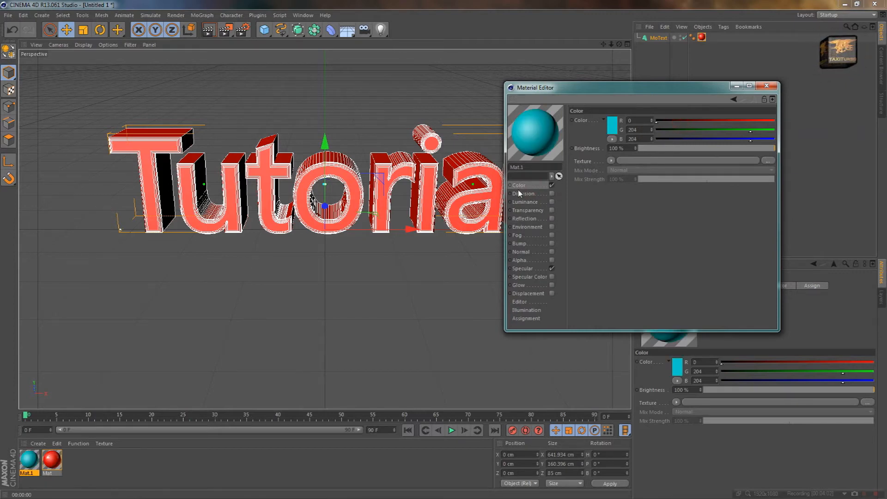
drag(670, 131, 648, 141)
click(766, 86)
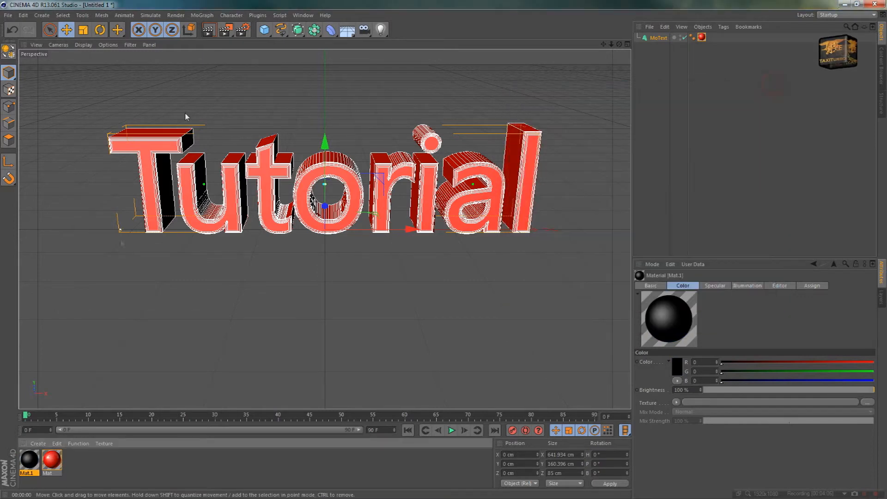
Step: Apply the black material to the Tutorial text and test-render the perspective view
drag(30, 463, 387, 191)
click(209, 29)
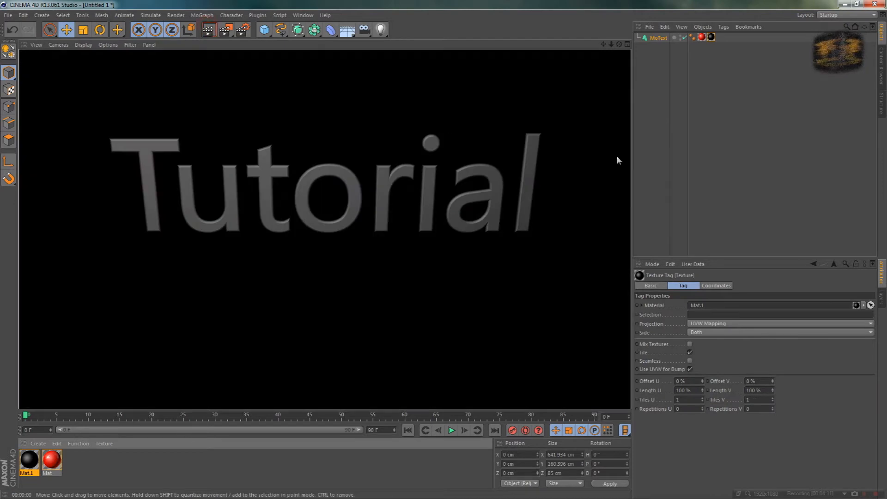
click(219, 466)
click(25, 464)
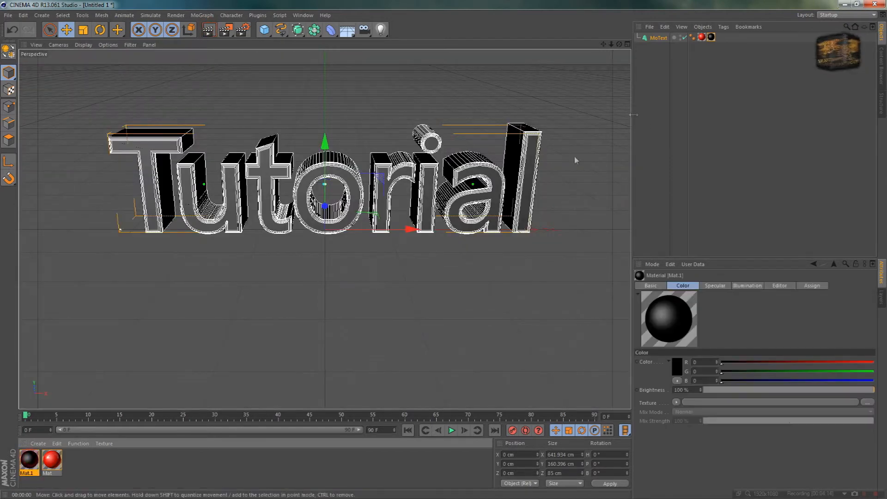
Step: Restrict the text's black material tag to the selection C1 and test-render the result
click(711, 37)
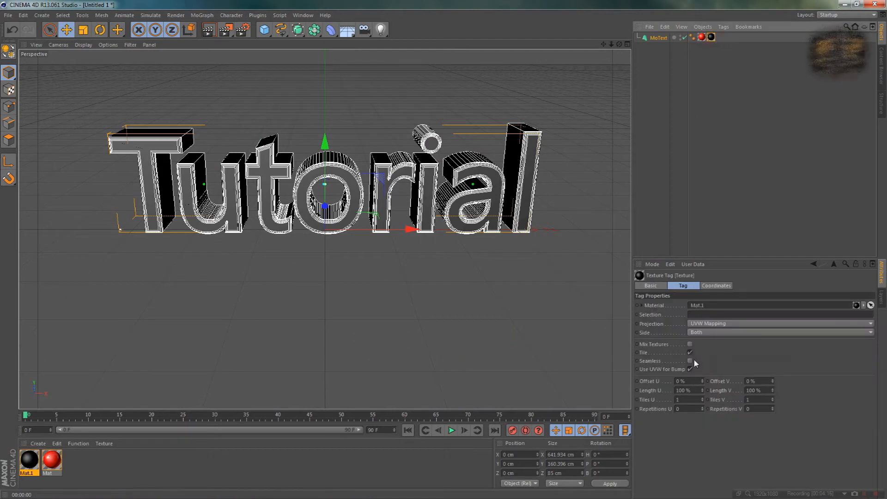
click(693, 314)
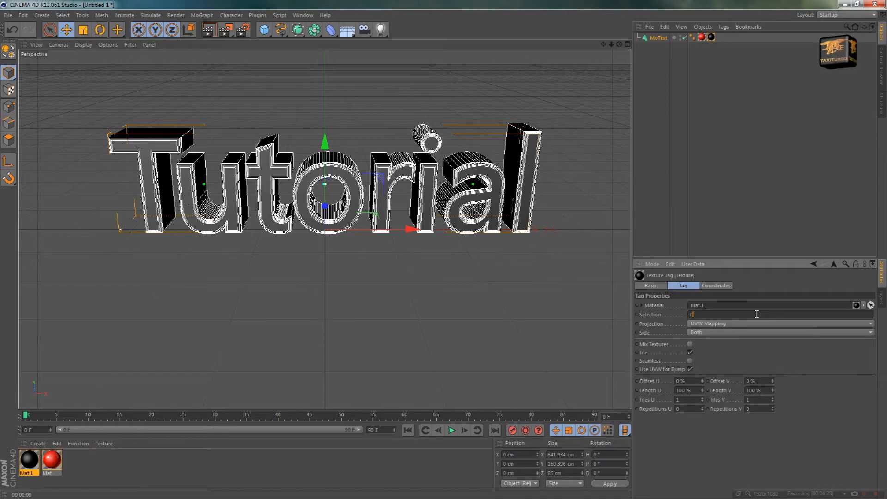
click(747, 347)
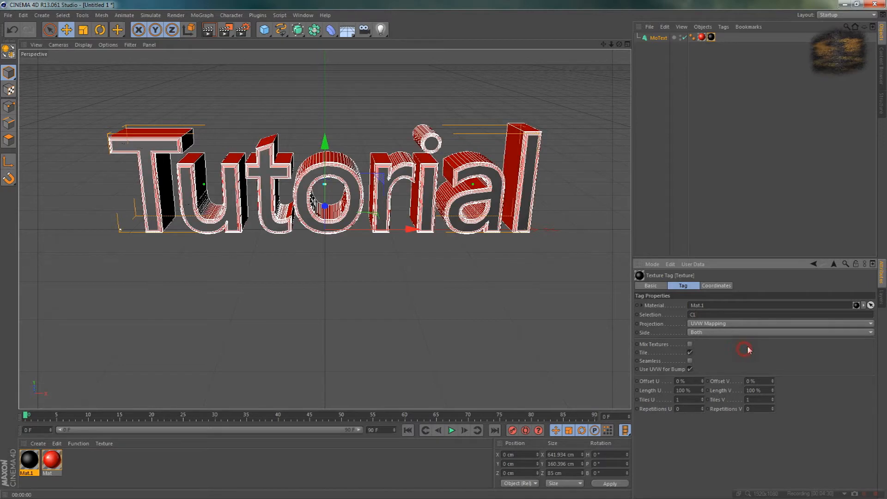
click(208, 30)
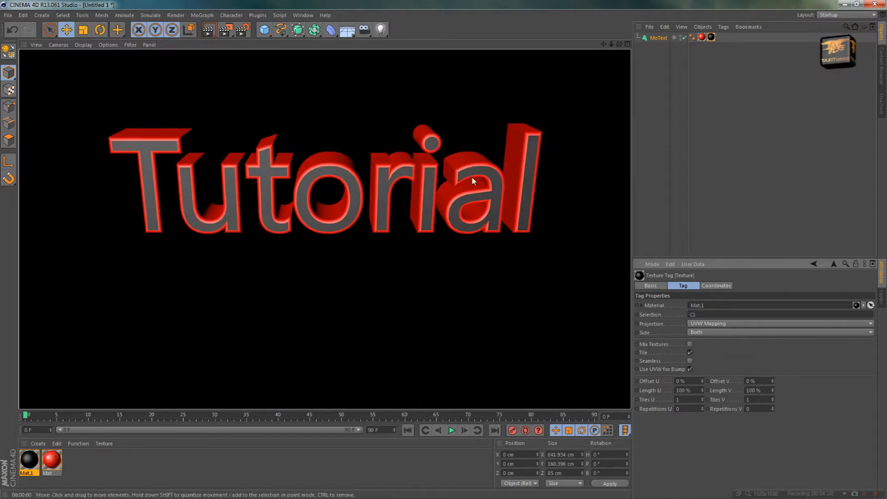
click(187, 459)
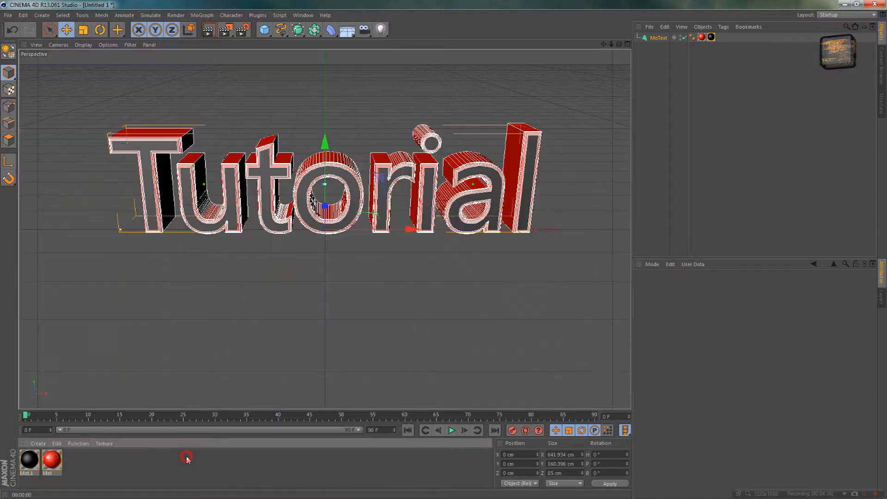
Step: Try the Rockwell Std Light font on the MoText object
click(657, 41)
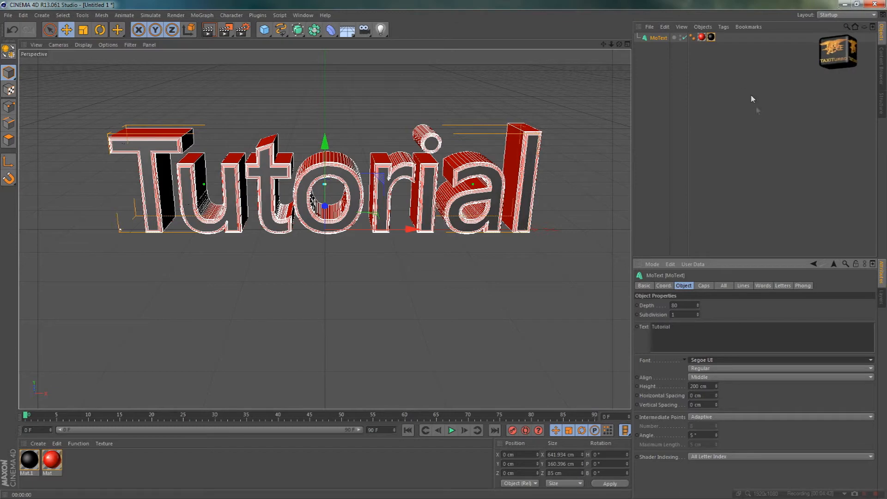
click(780, 360)
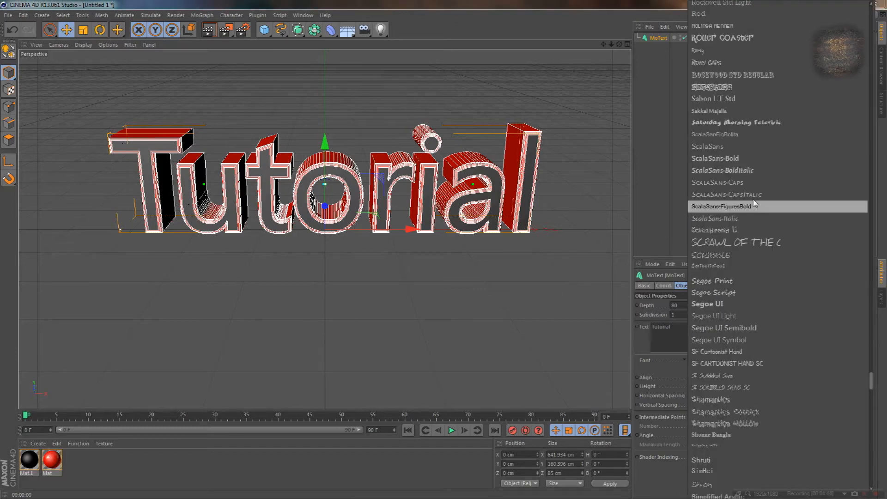
scroll(754, 202, up, 3)
scroll(755, 208, up, 2)
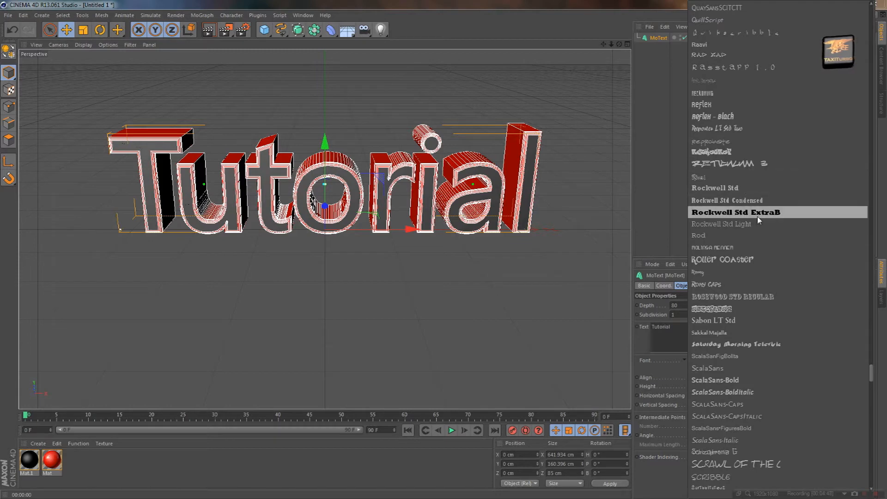
scroll(757, 218, down, 2)
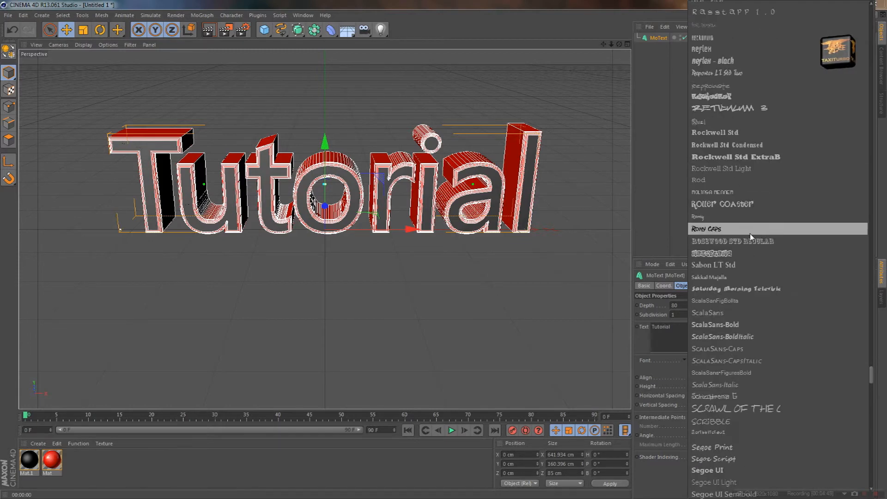
click(741, 166)
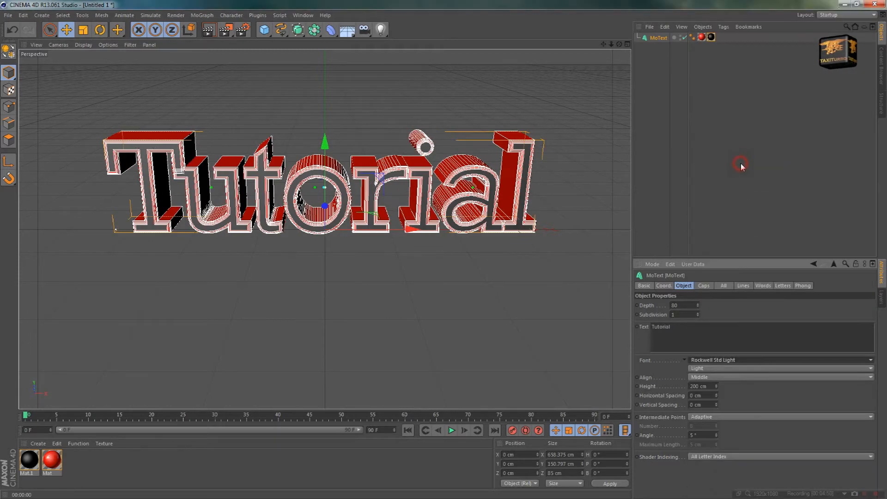
Step: Change the MoText font to Rockwell Std ExtraBold and test-render the whole word
click(719, 359)
click(733, 350)
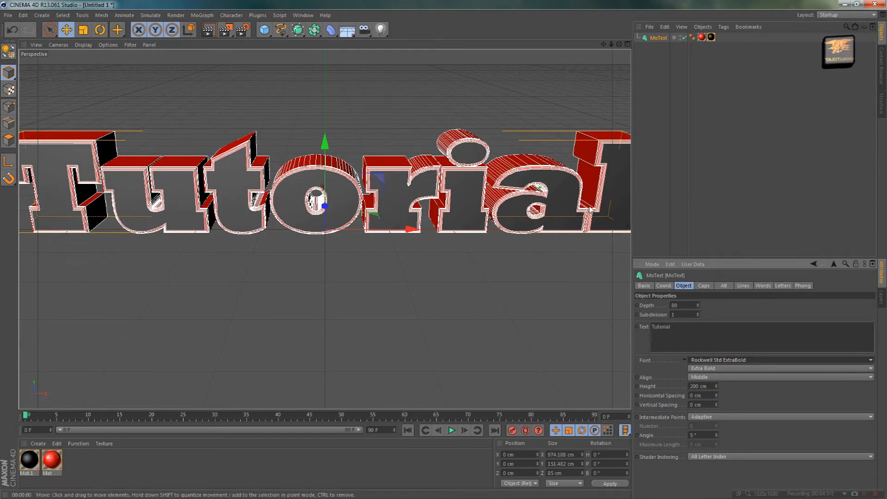
scroll(336, 188, down, 4)
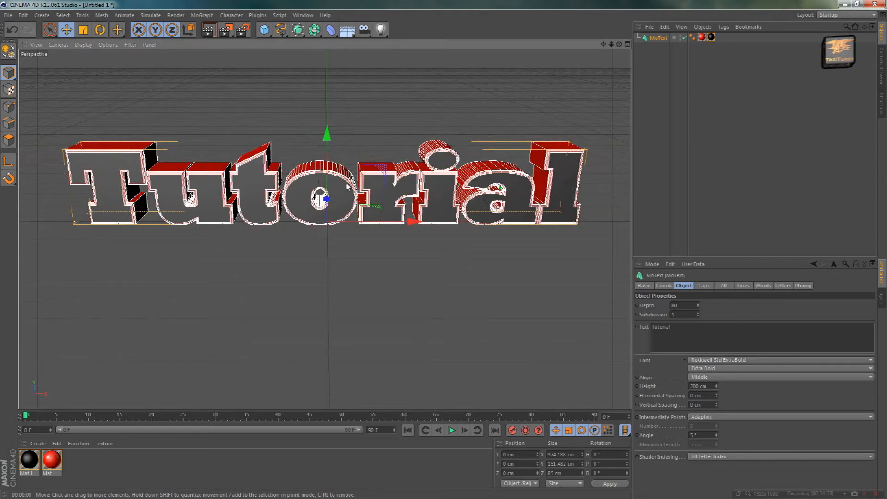
click(224, 29)
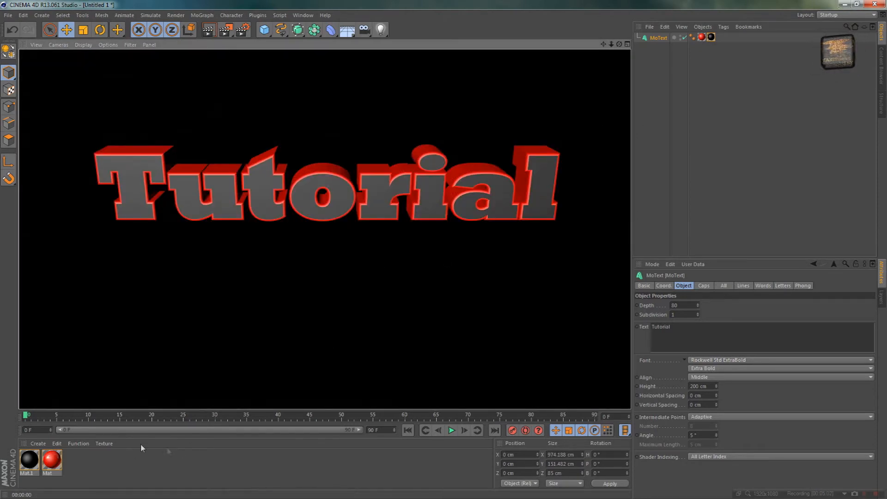
click(91, 469)
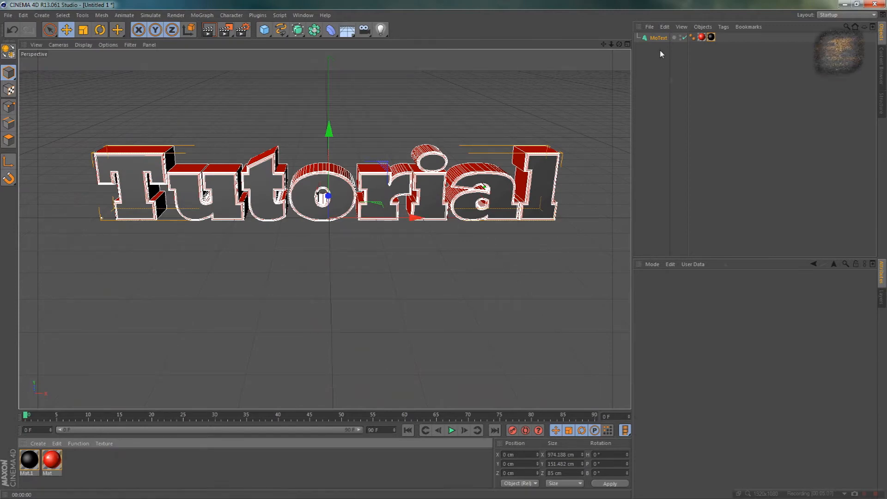
Step: Add two omni lights and a camera to the scene
click(658, 38)
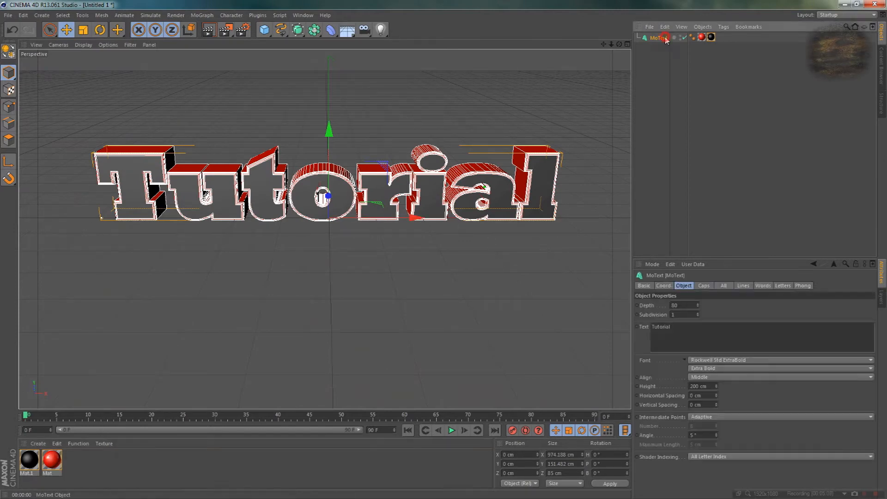
click(381, 29)
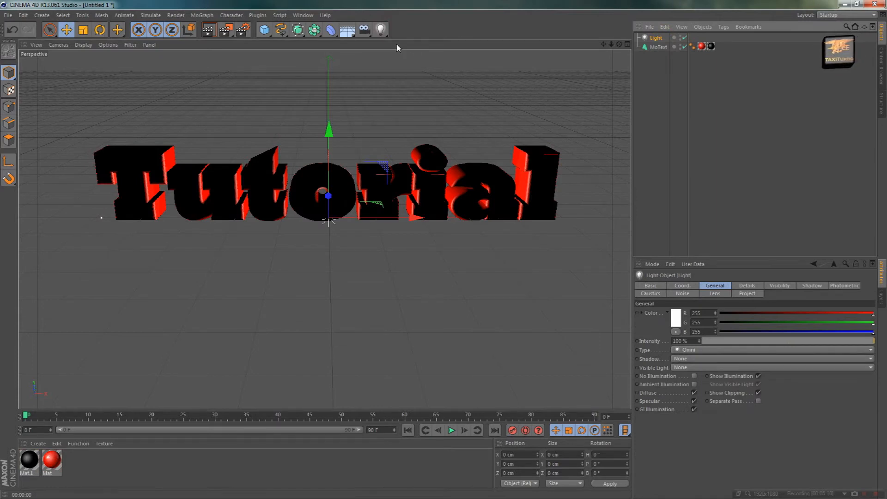
click(381, 29)
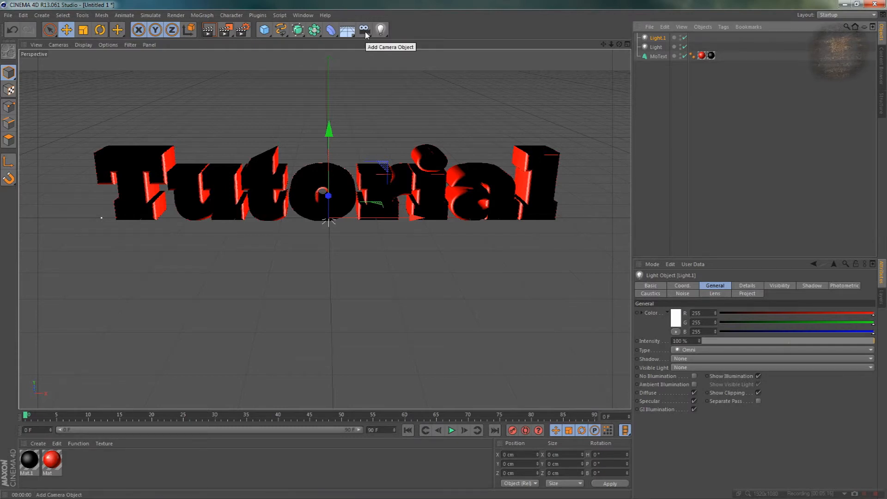
drag(365, 34, 391, 45)
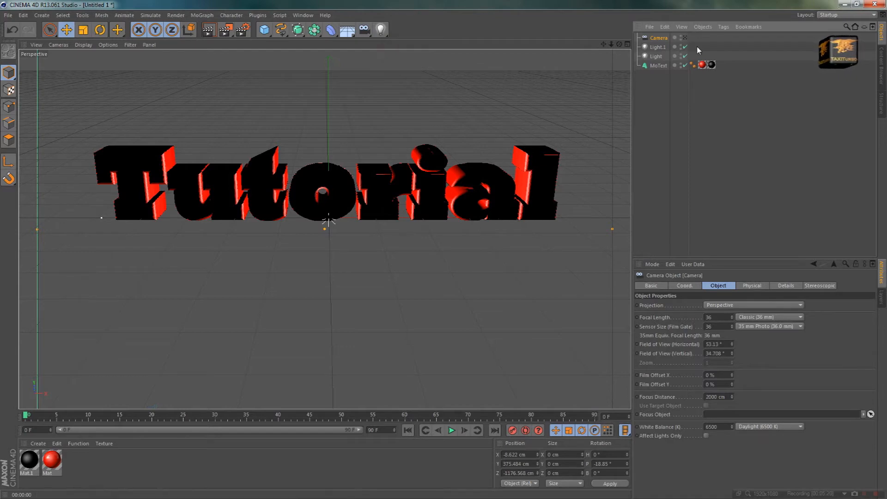
Step: Switch between the camera view and the free editor view to examine the camera's placement relative to the text
click(685, 38)
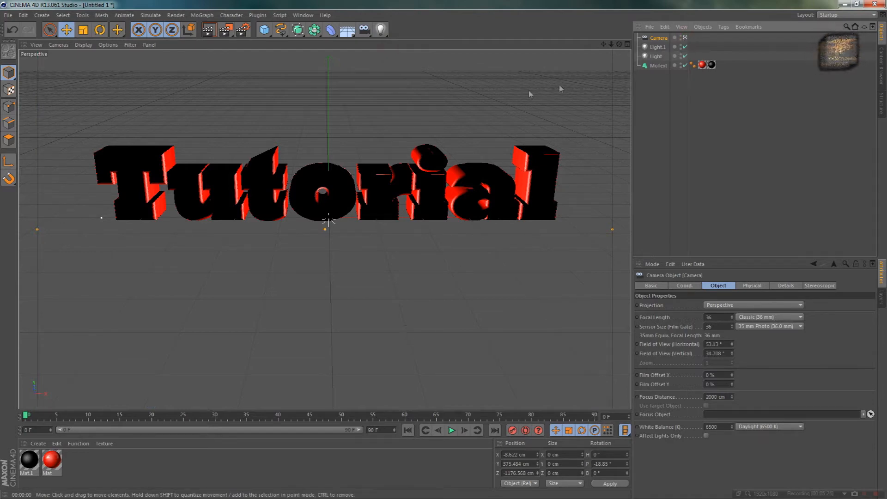
click(685, 39)
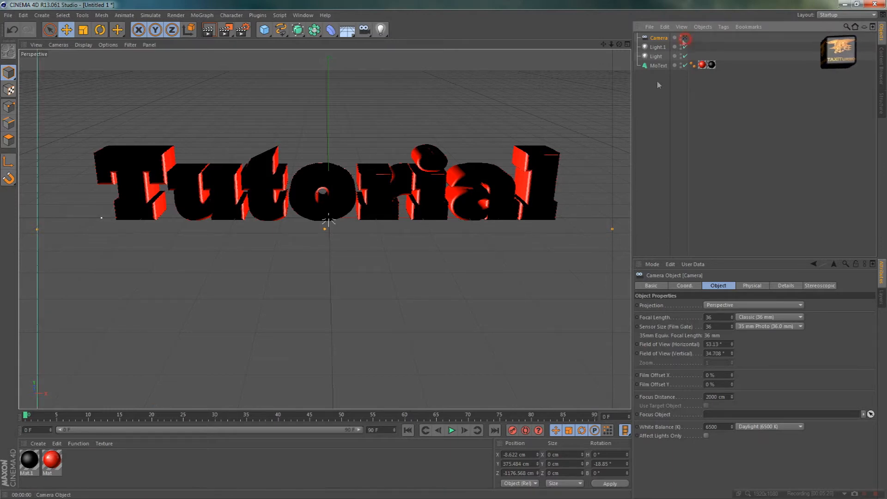
drag(618, 44, 504, 166)
scroll(497, 171, down, 5)
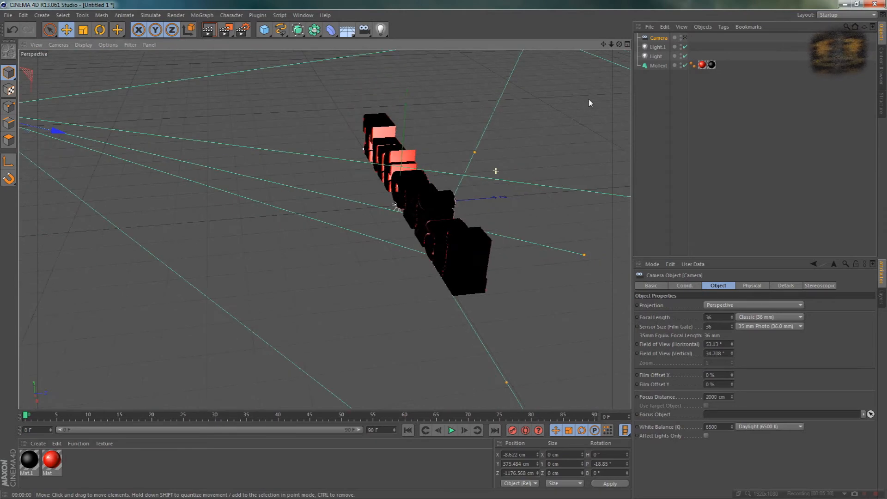
scroll(584, 80, down, 4)
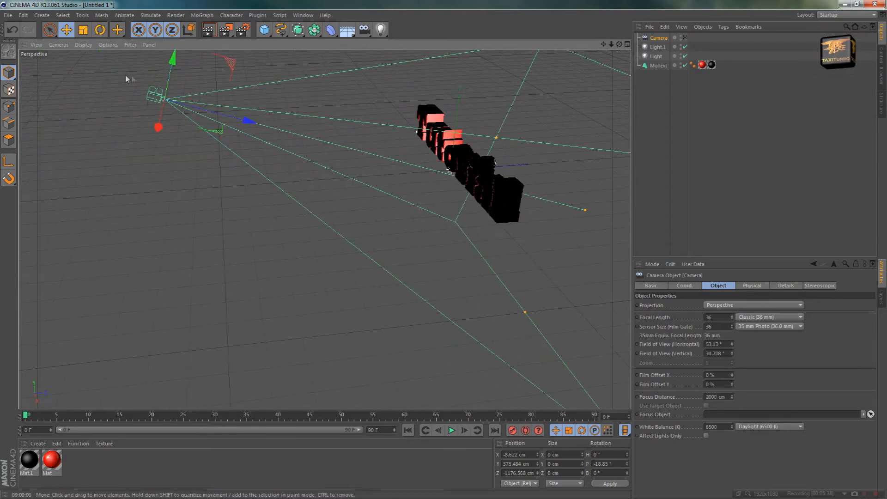
click(684, 37)
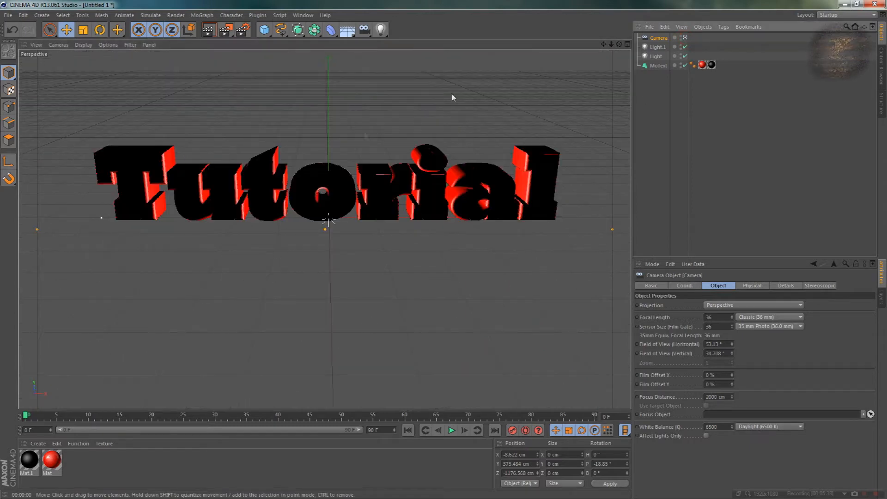
click(685, 38)
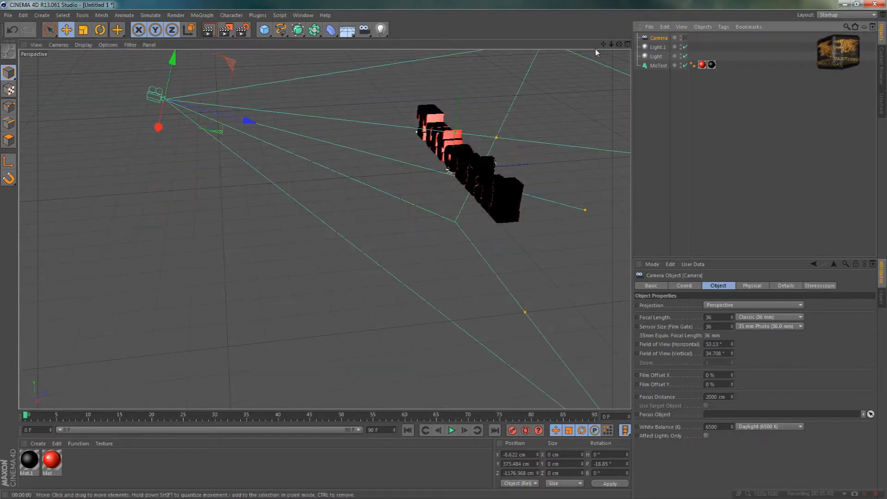
Step: Raise the second light straight above the text to a Y position of about 571 cm
scroll(535, 156, down, 2)
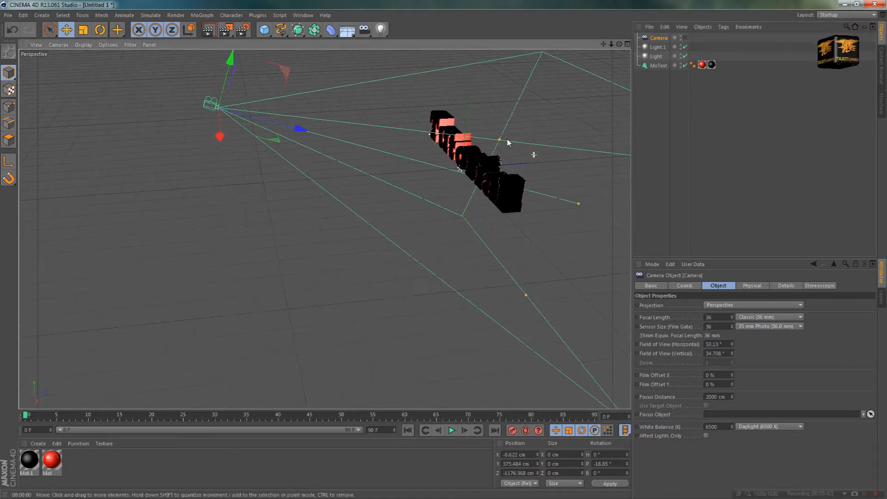
drag(619, 44, 473, 80)
click(660, 49)
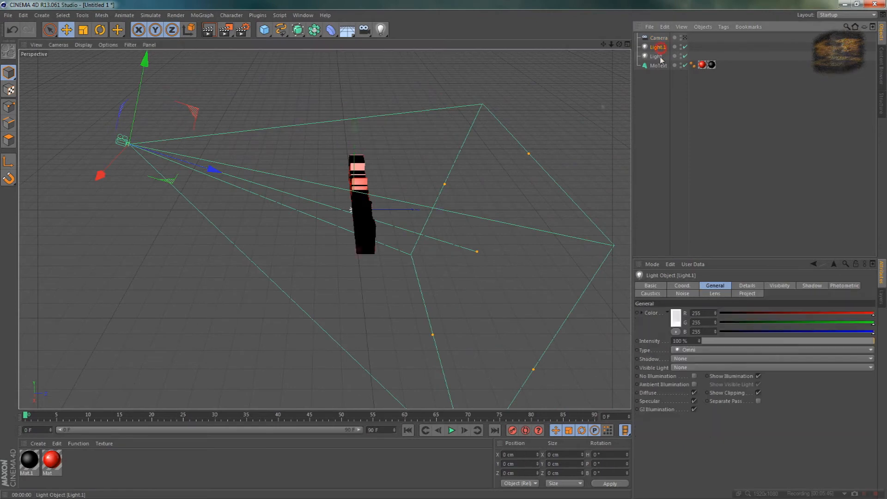
drag(355, 128, 356, 46)
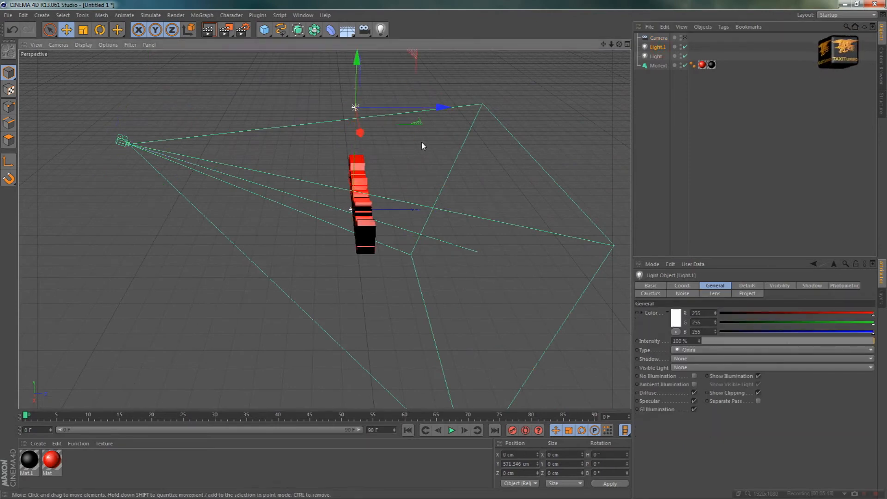
Step: Move the second light behind the text to Z about 518 cm and lower it to Y about 551 cm
drag(440, 109, 545, 104)
drag(458, 84, 461, 112)
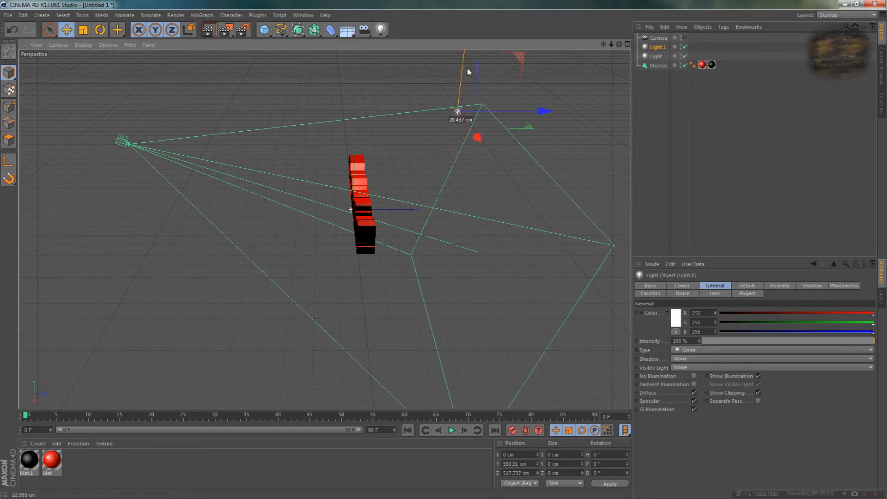
Step: Move the first light in front of the text to Z about -1279 cm and test-render the camera view
click(656, 56)
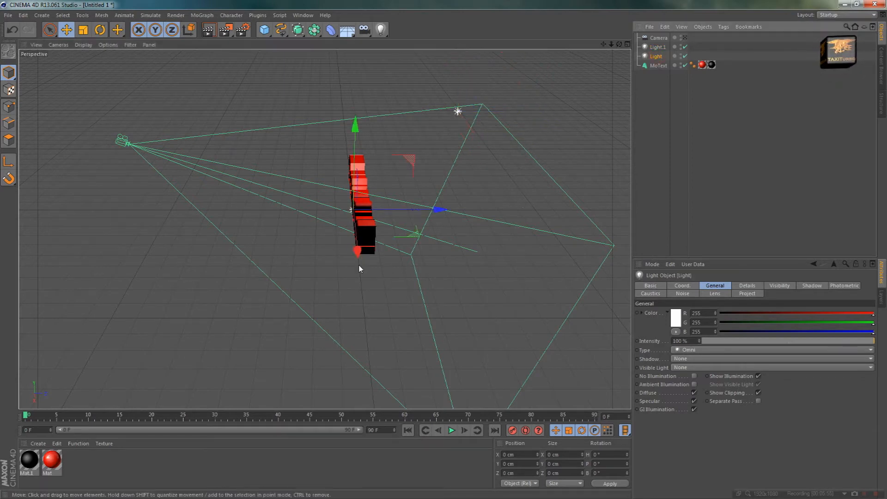
drag(434, 211, 258, 229)
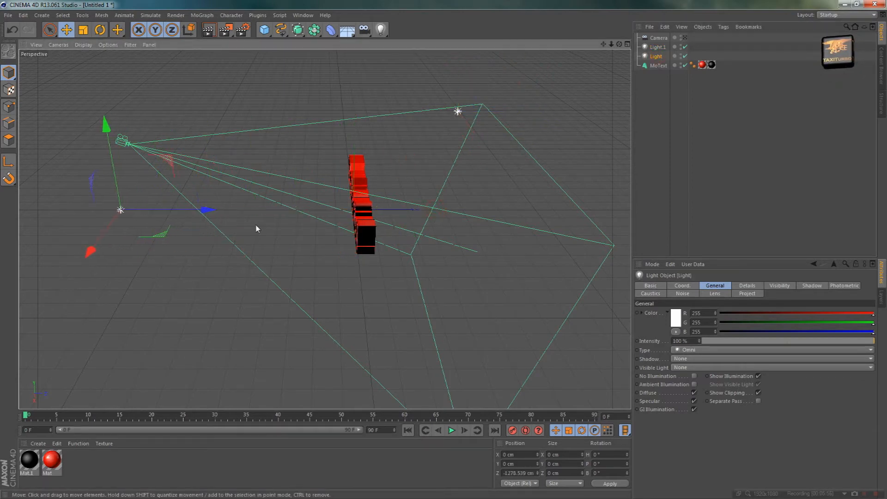
click(685, 37)
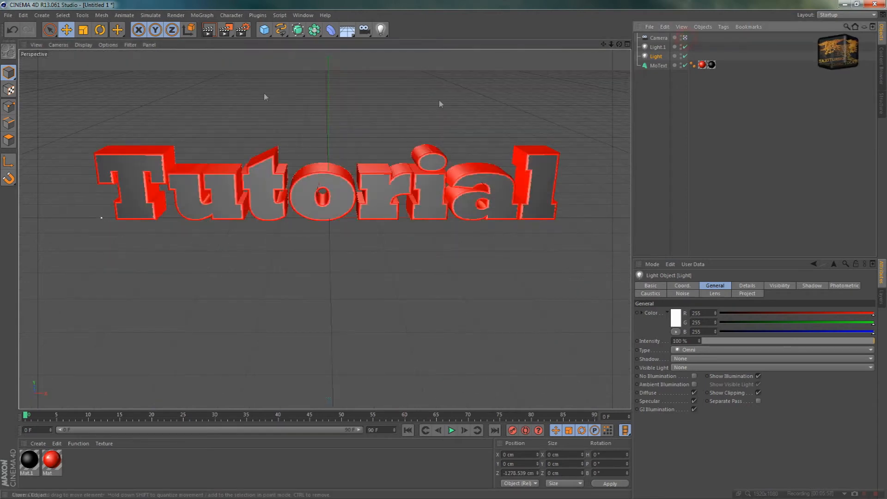
click(207, 34)
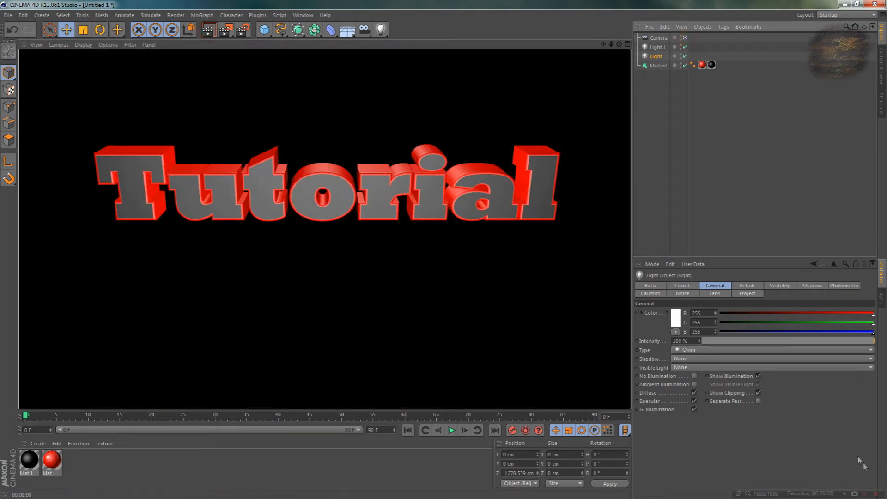
Step: Set the shadow type of both lights to Raytraced (Hard)
click(658, 47)
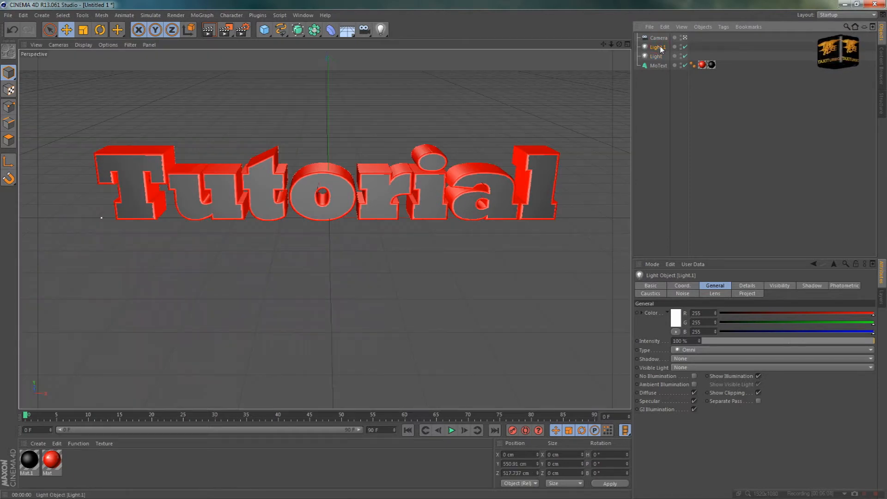
click(688, 359)
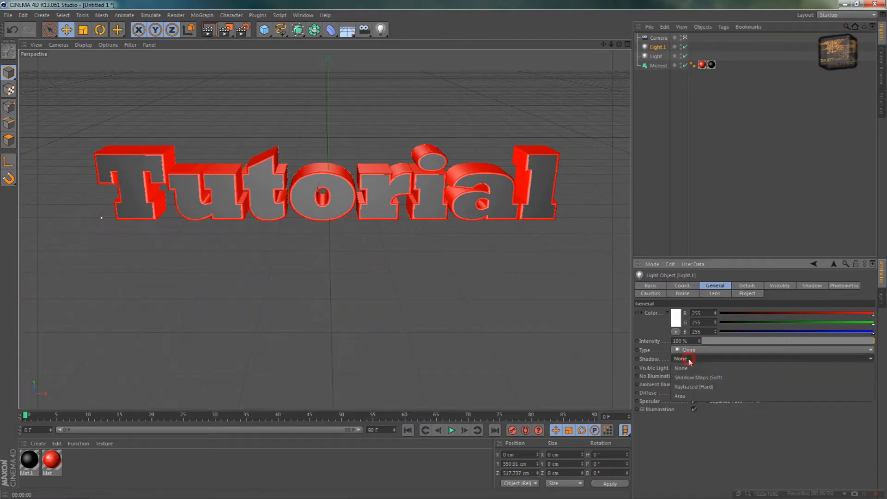
click(702, 388)
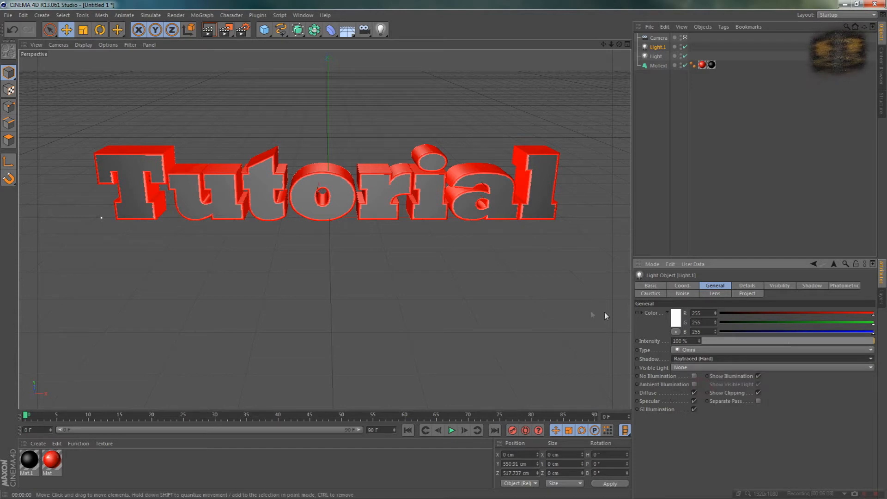
click(661, 56)
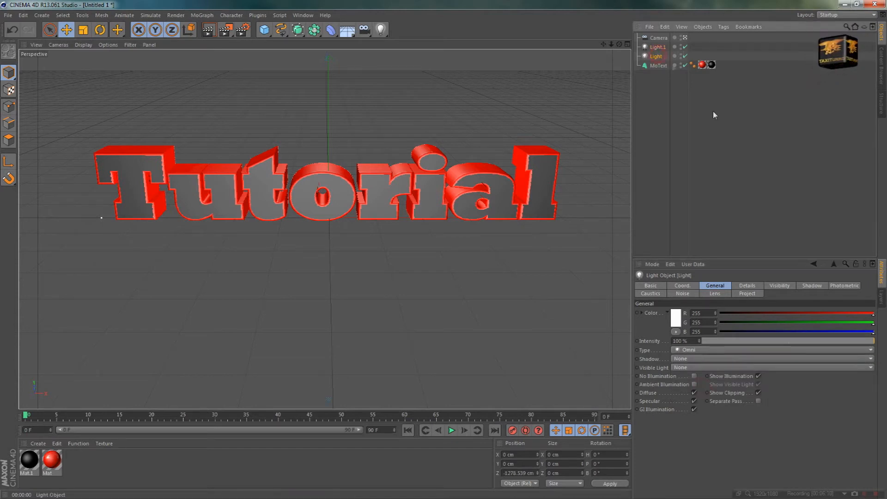
click(688, 358)
click(689, 386)
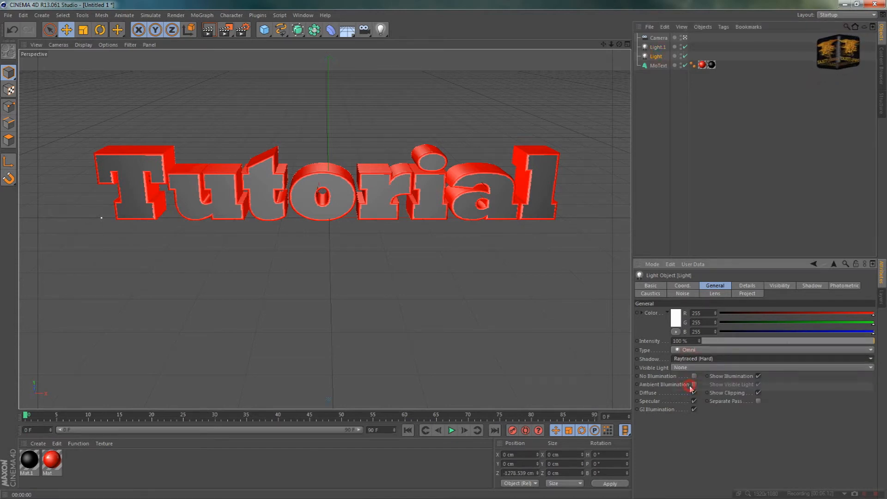
Step: Examine the positions of both lights in the free editor view and test-render the raytraced shadows through the camera
click(660, 48)
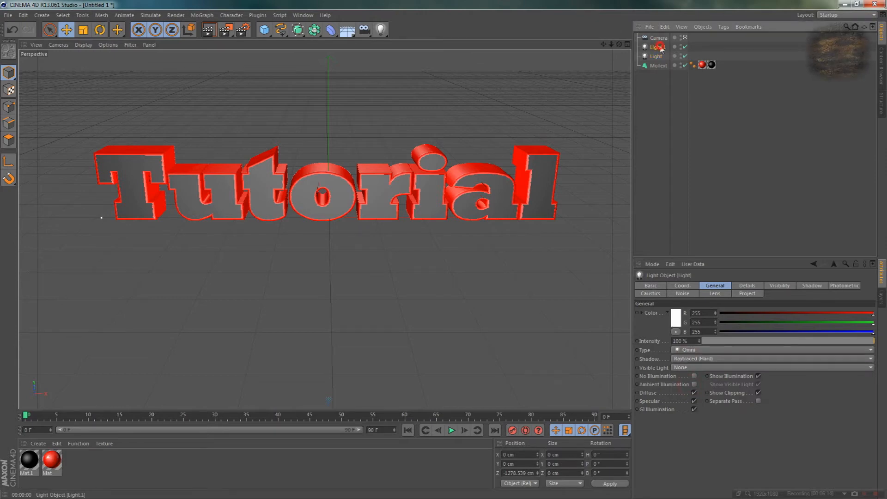
click(686, 37)
alt+drag(506, 168, 512, 162)
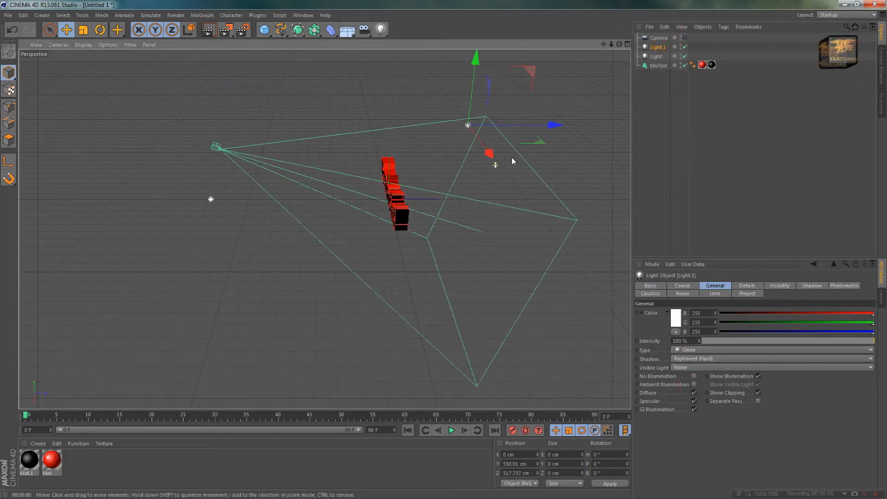
click(656, 56)
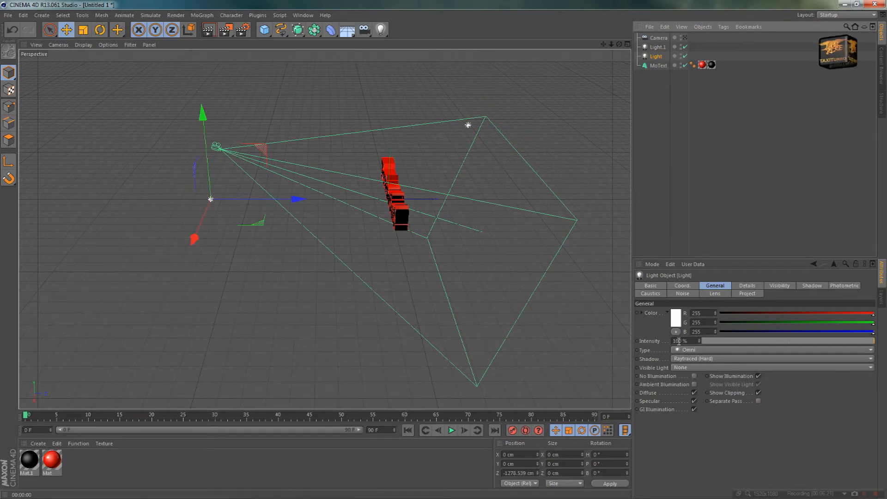
click(685, 38)
click(208, 31)
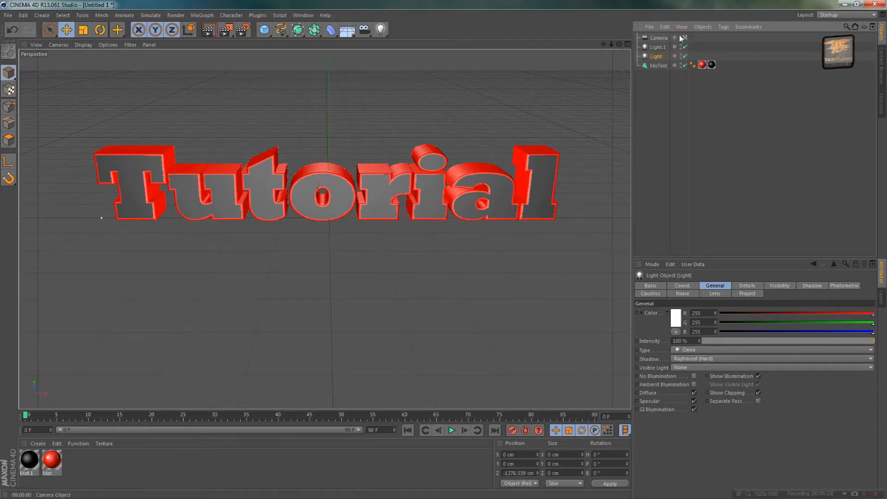
Step: Compare test renders of the camera view with the first light's Specular option switched off and on again
click(685, 37)
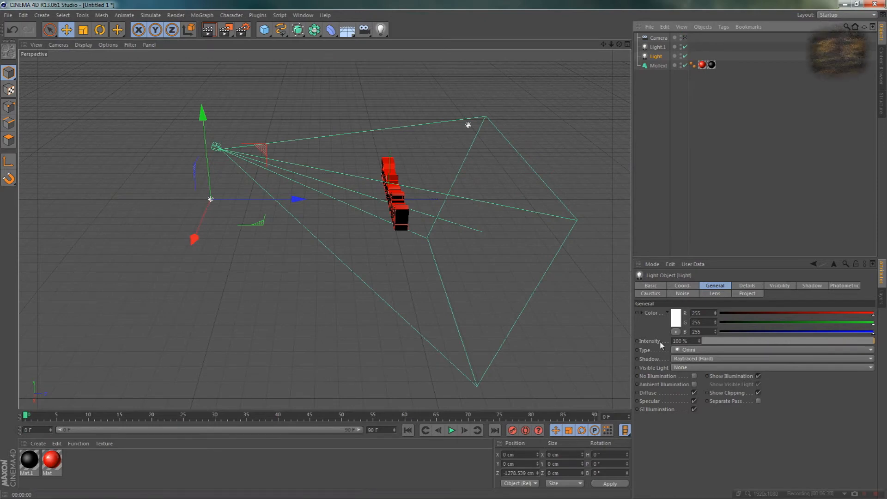
click(693, 400)
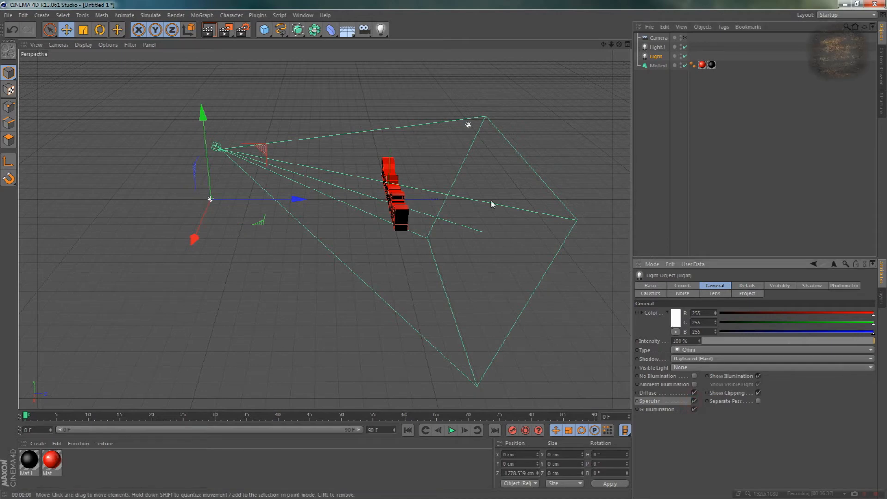
click(695, 401)
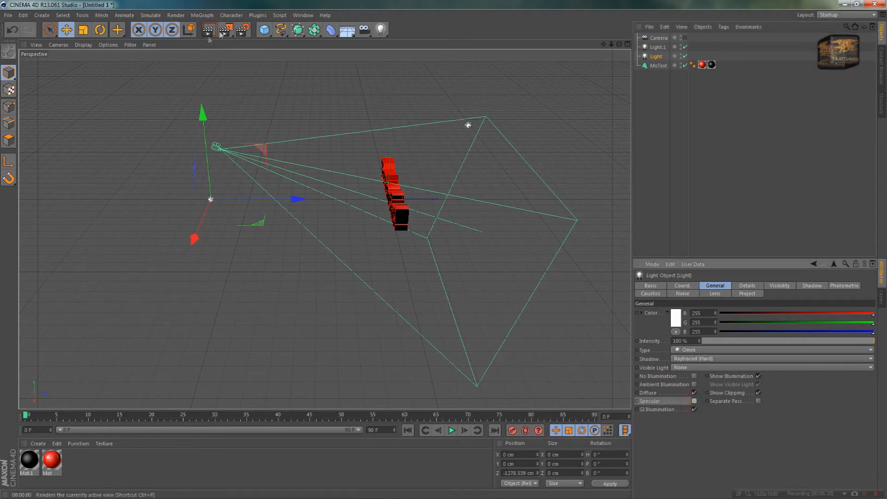
click(684, 38)
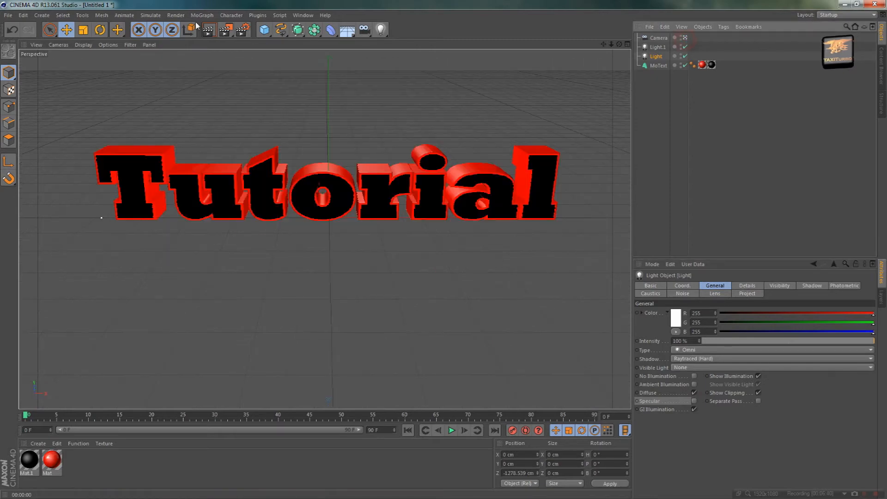
click(208, 30)
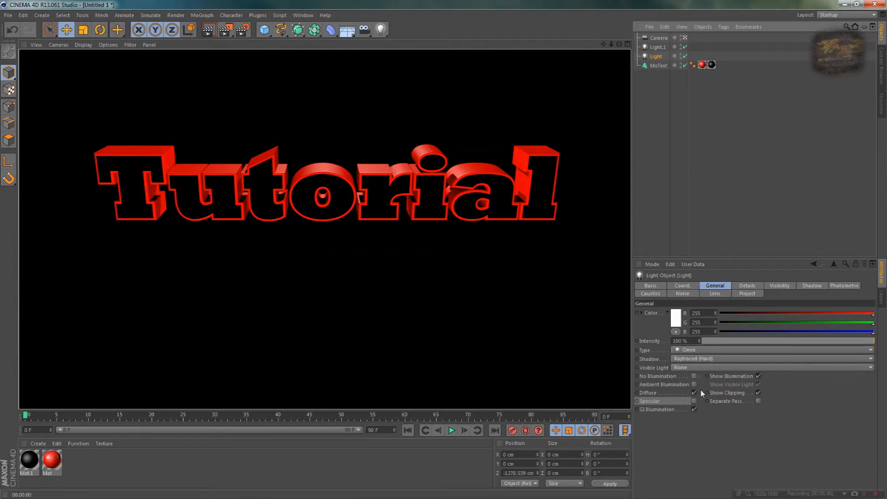
click(693, 400)
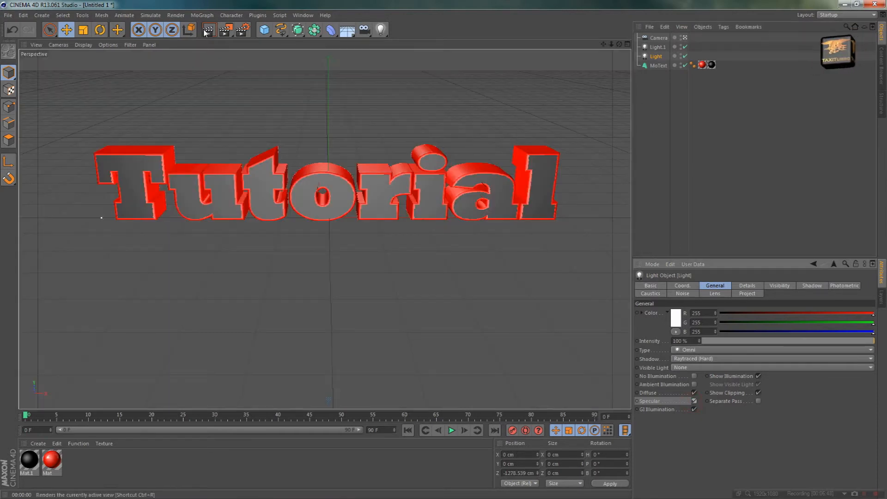
key(ctrl+r)
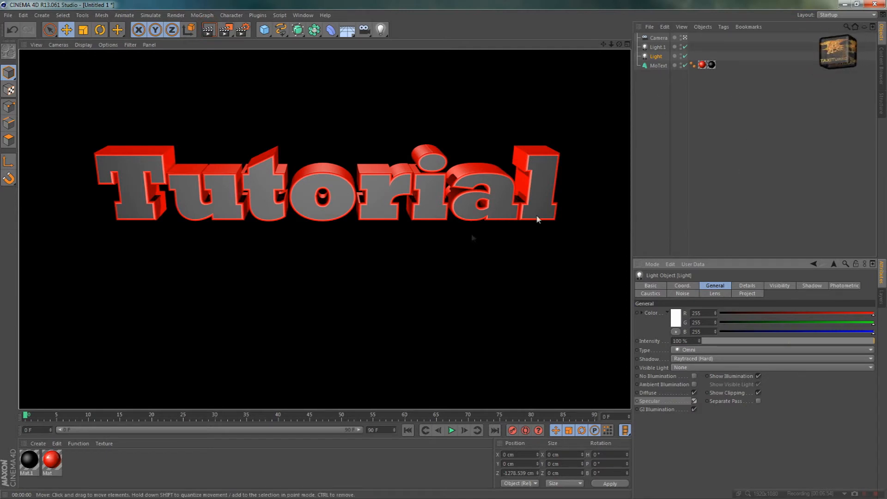
Step: Disable Specular on the first light and render the final image to the Picture Viewer
click(693, 400)
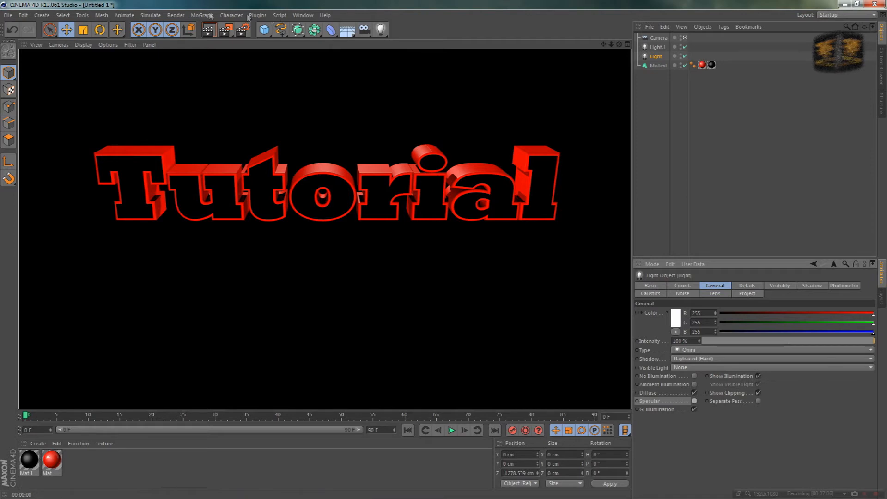
click(226, 30)
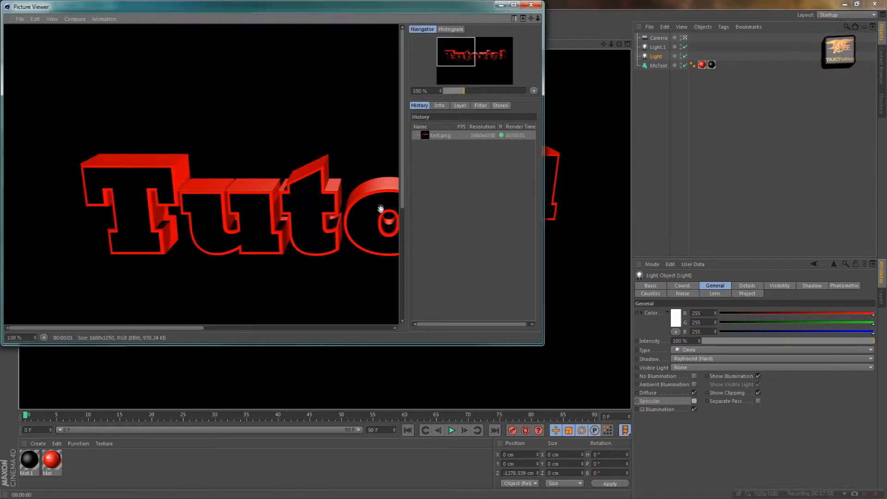
click(501, 5)
Step: Minimize Cinema 4D and launch Adobe Photoshop from the desktop
click(844, 4)
double_click(473, 161)
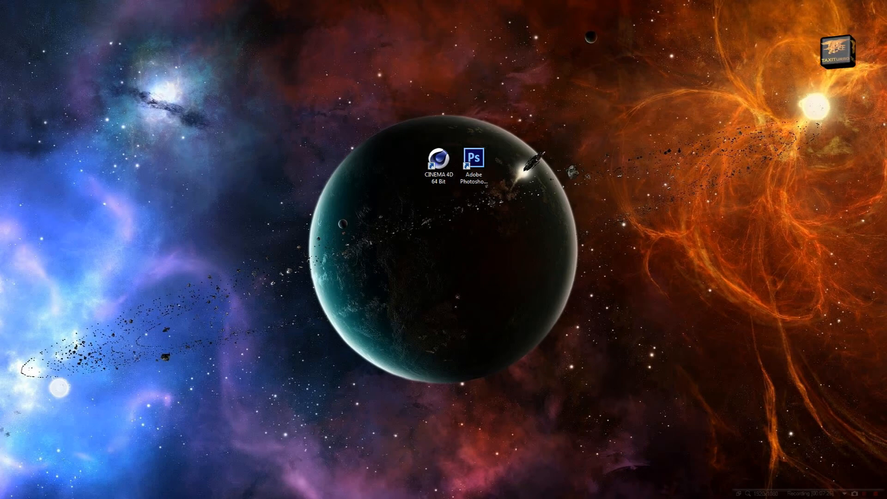
drag(201, 226, 349, 0)
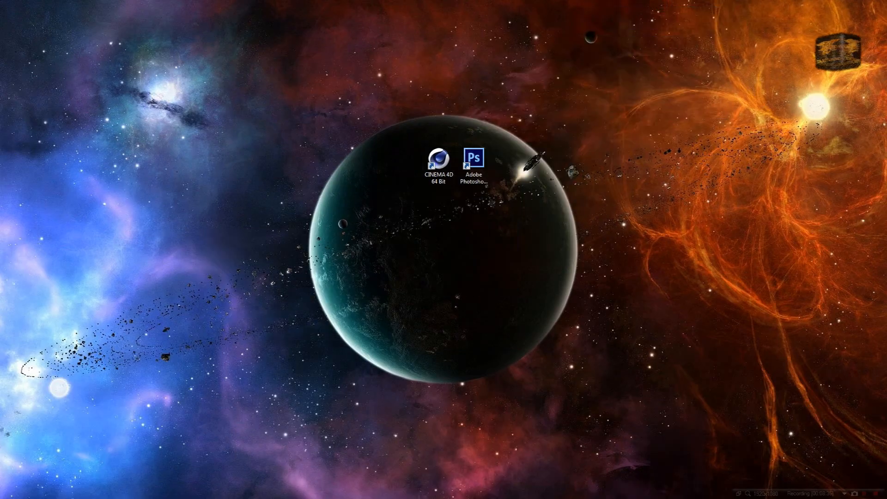
drag(775, 55, 365, 8)
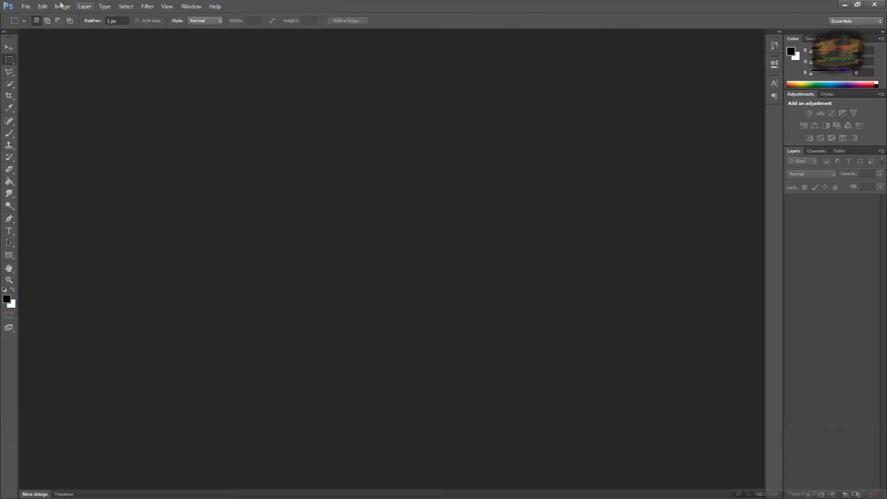
Step: Open the Mirage image from the Mapy folder
click(25, 6)
click(56, 26)
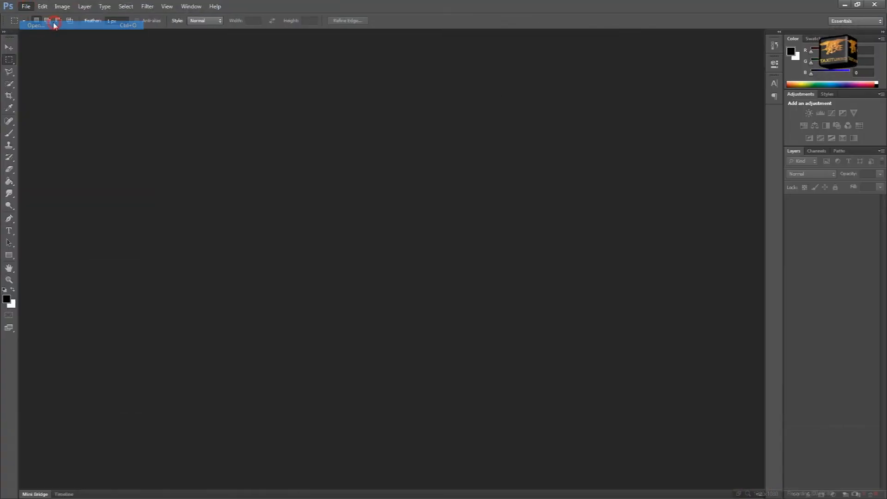
drag(567, 153, 576, 199)
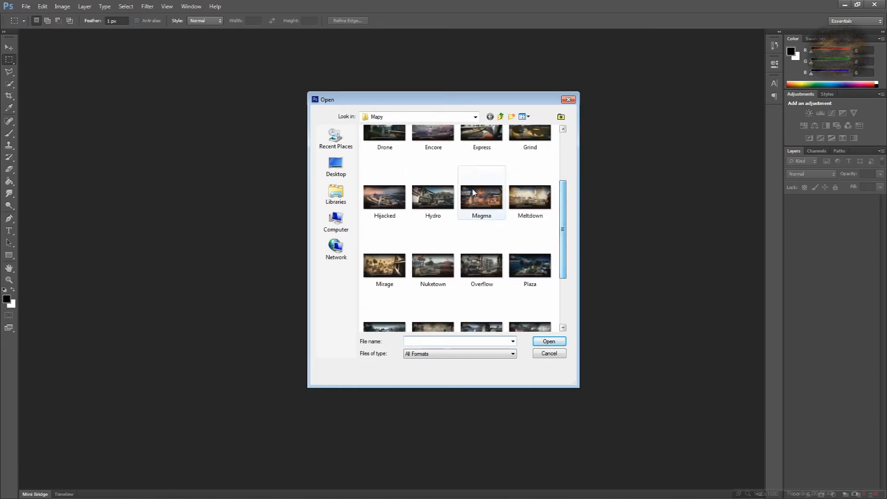
click(395, 266)
double_click(395, 266)
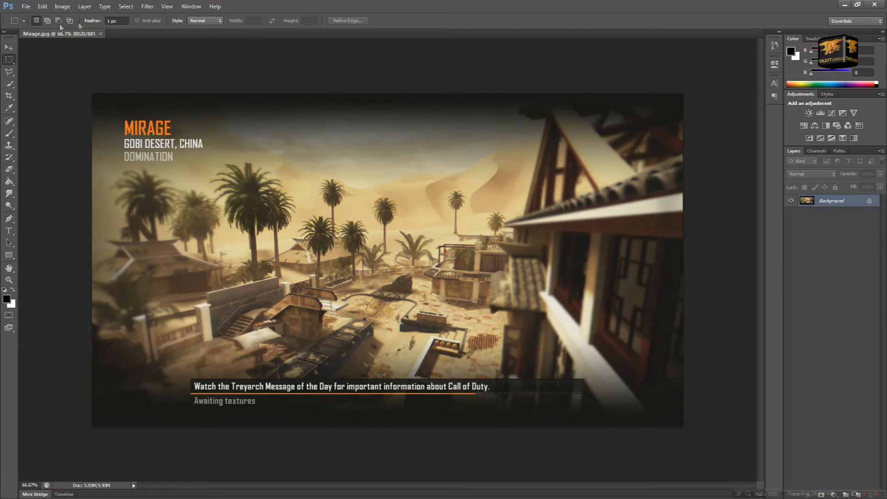
Step: Open the rendered test.png from the test folder inside Xbox Filmiki as a second document
click(26, 6)
click(55, 26)
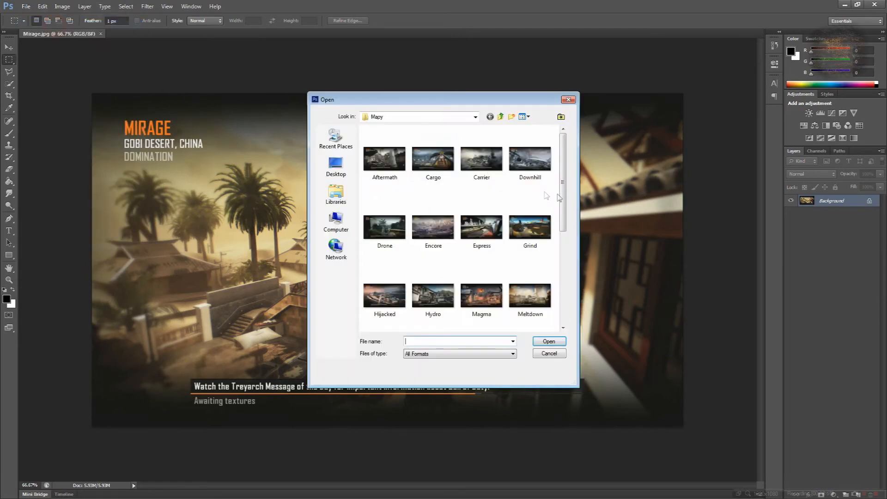
click(501, 117)
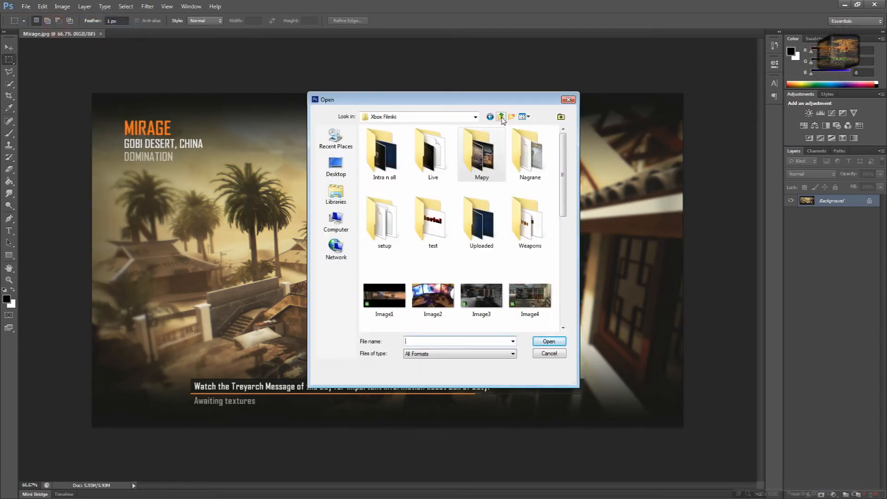
click(432, 218)
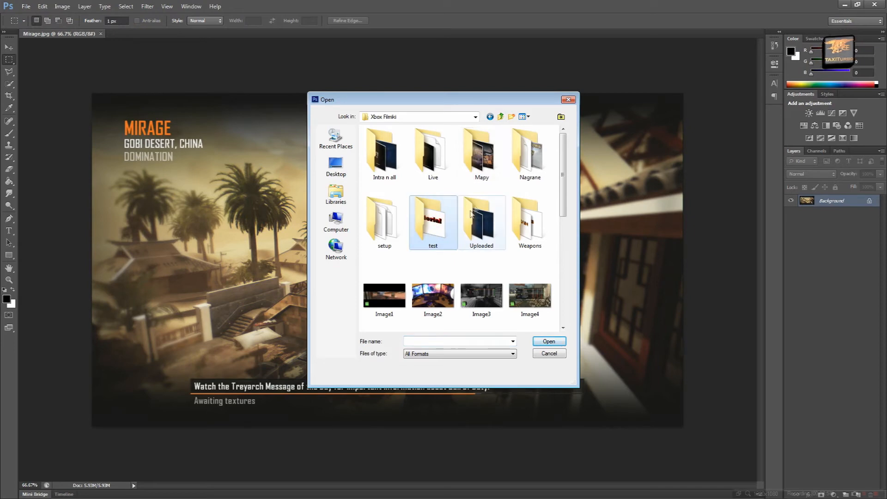
double_click(432, 222)
click(385, 154)
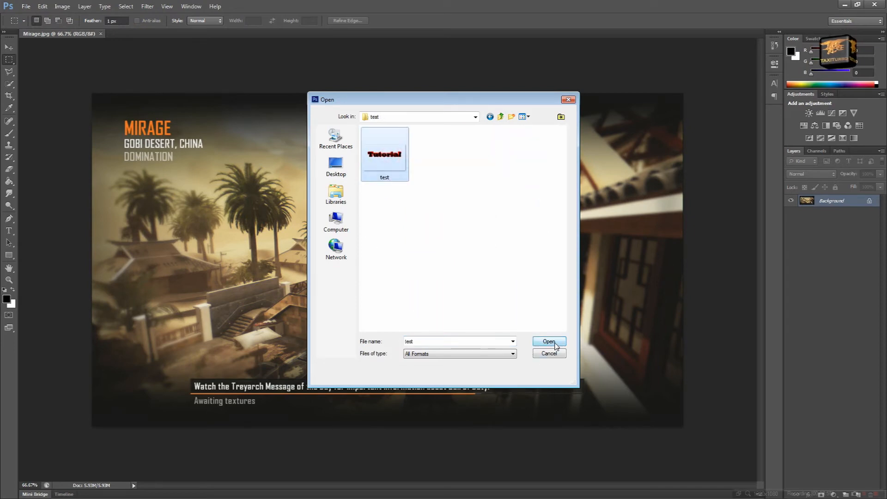
click(550, 342)
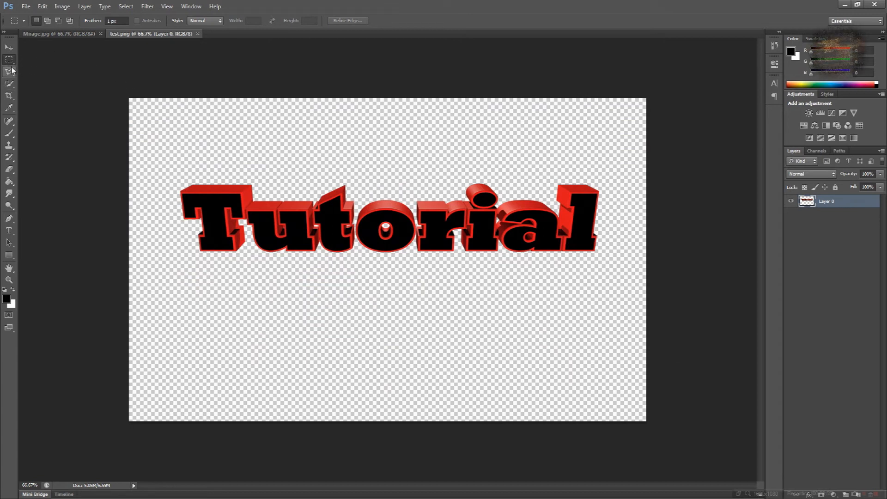
Step: Copy the rendered Tutorial text from test.png and paste it as a new layer into Mirage.jpg
drag(159, 158, 635, 285)
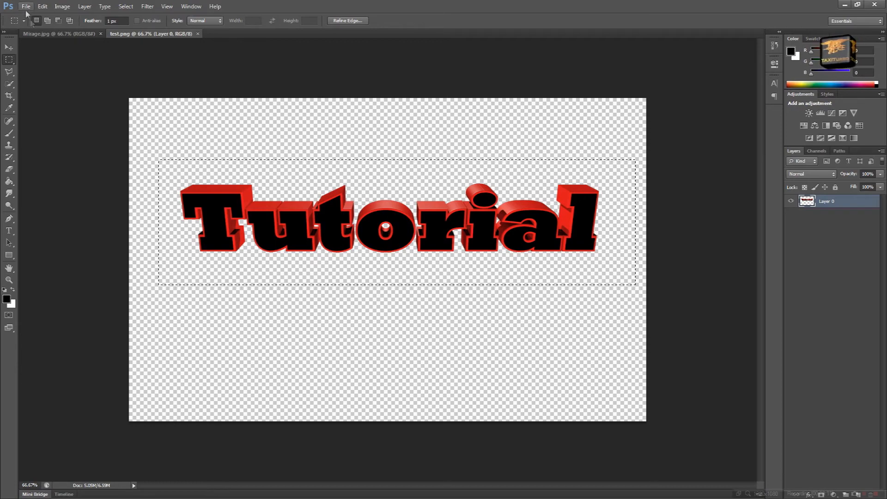
click(54, 34)
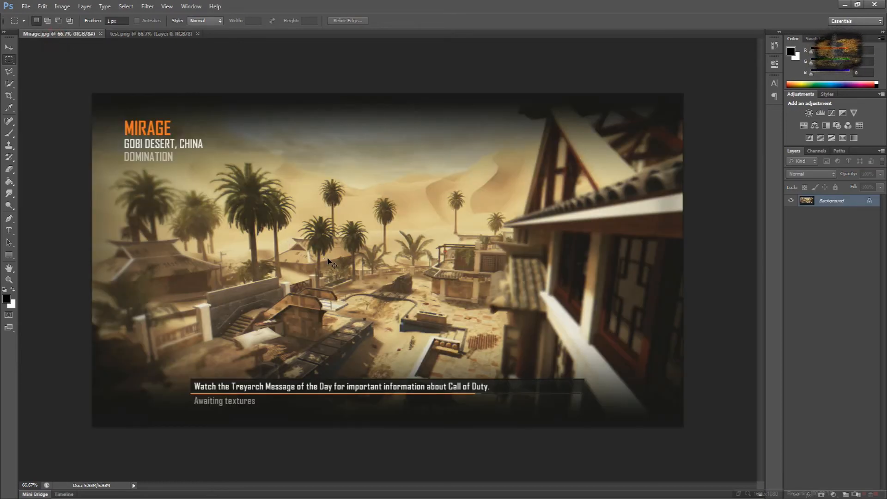
key(ctrl+v)
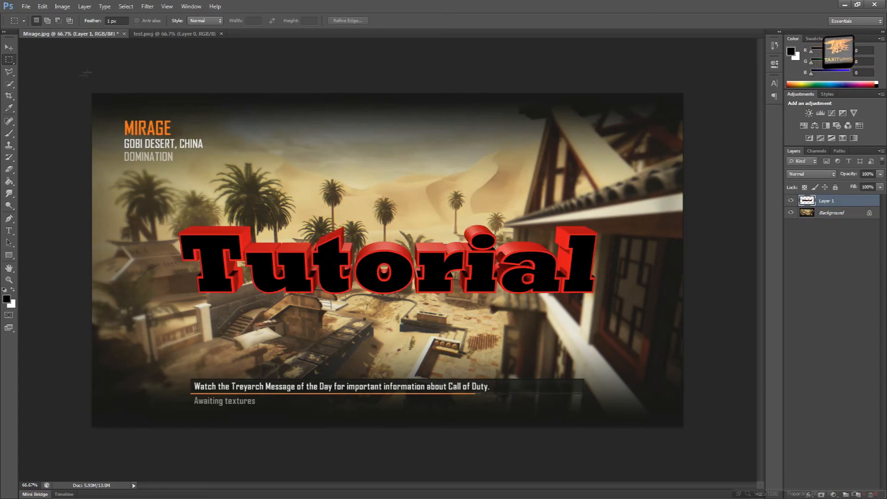
Step: Move the pasted Tutorial text so it sits near the centre of the Mirage background, at about X 969 px, Y 557 px
click(9, 49)
mouse_move(409, 277)
mouse_down()
mouse_move(455, 184)
mouse_move(395, 307)
mouse_move(391, 258)
mouse_move(427, 242)
mouse_move(388, 243)
mouse_move(409, 280)
mouse_up()
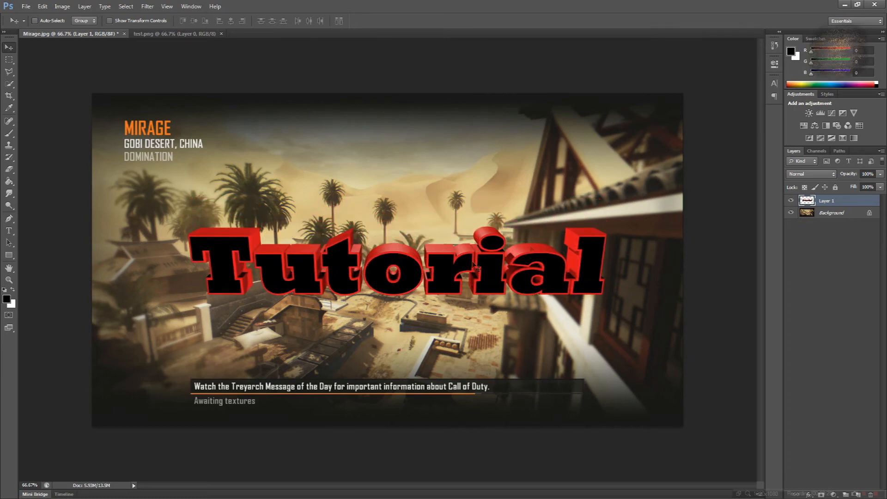
drag(420, 277, 410, 283)
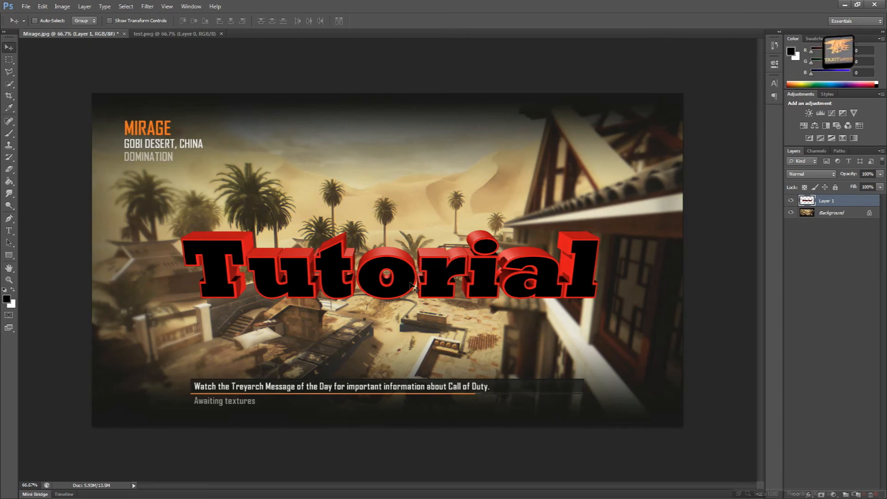
Step: Free-transform the Tutorial layer to about 95% width and 328% height, stretching it over the middle of the image, and apply it
key(ctrl+t)
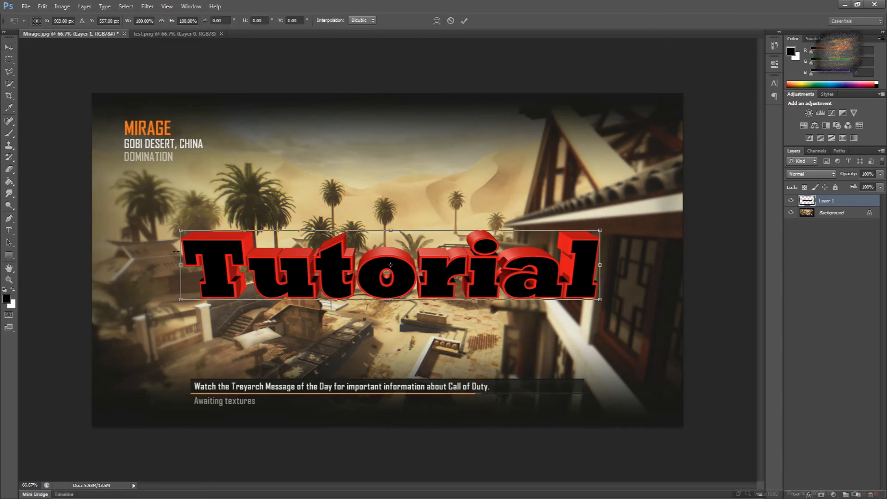
drag(177, 227, 178, 133)
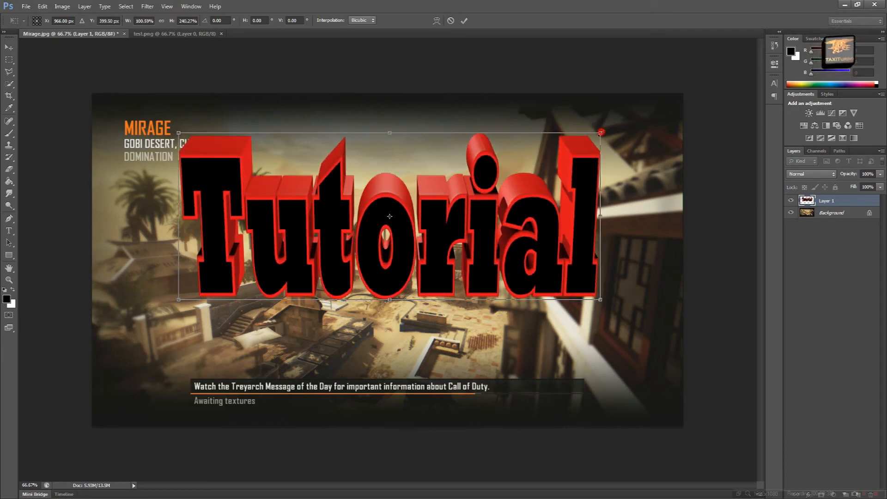
drag(600, 132, 576, 195)
drag(384, 194, 384, 133)
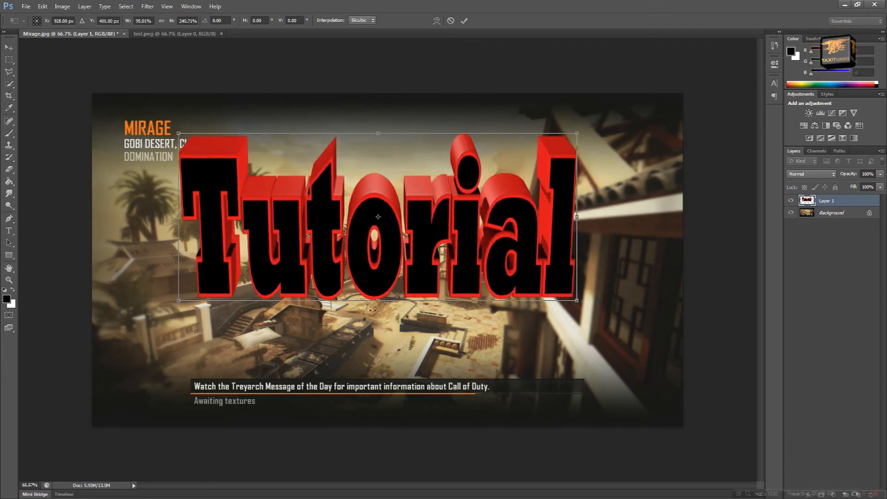
drag(378, 300, 379, 377)
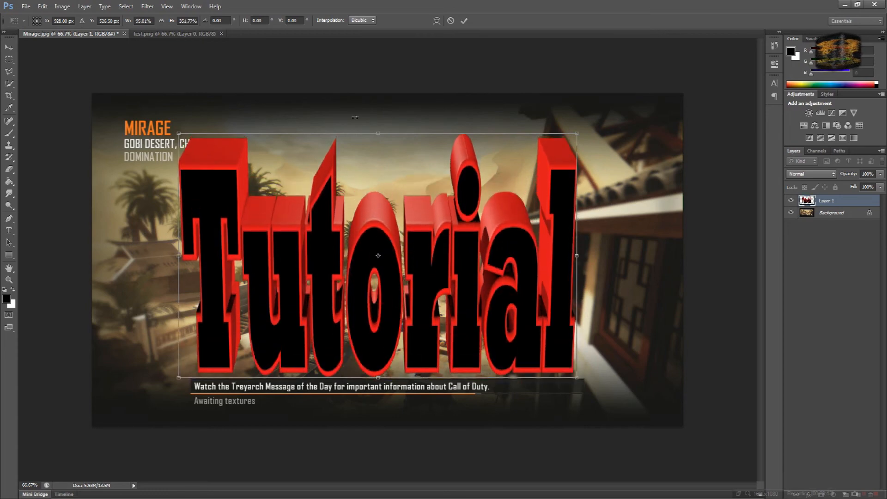
drag(381, 133, 379, 150)
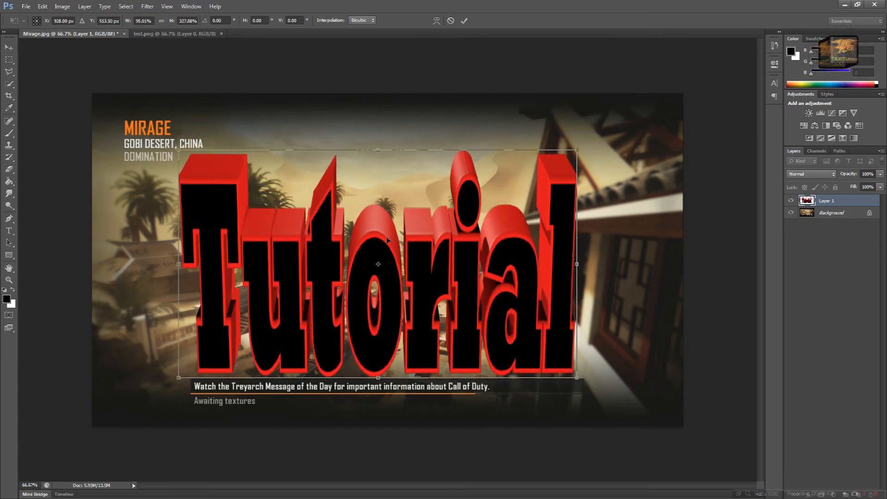
click(463, 20)
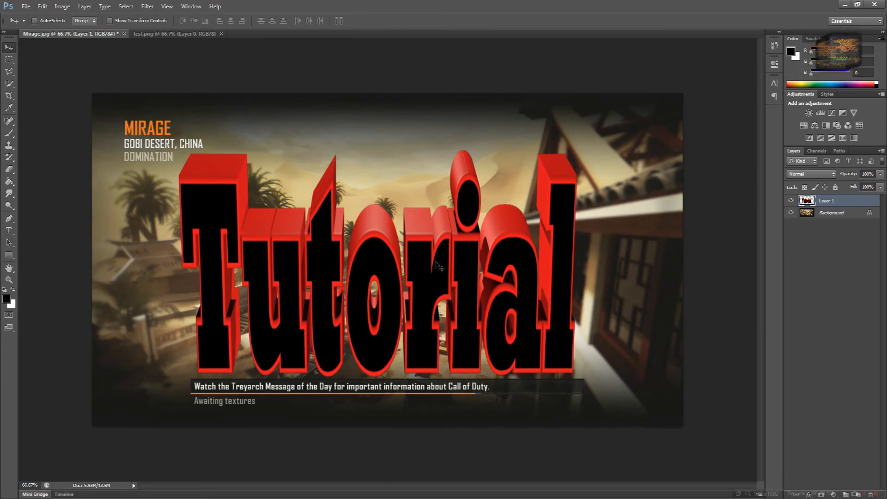
Step: Transform the Tutorial layer again to about 107% width and 61% height, move it up, rotate it about -15.7°, and apply
key(ctrl+t)
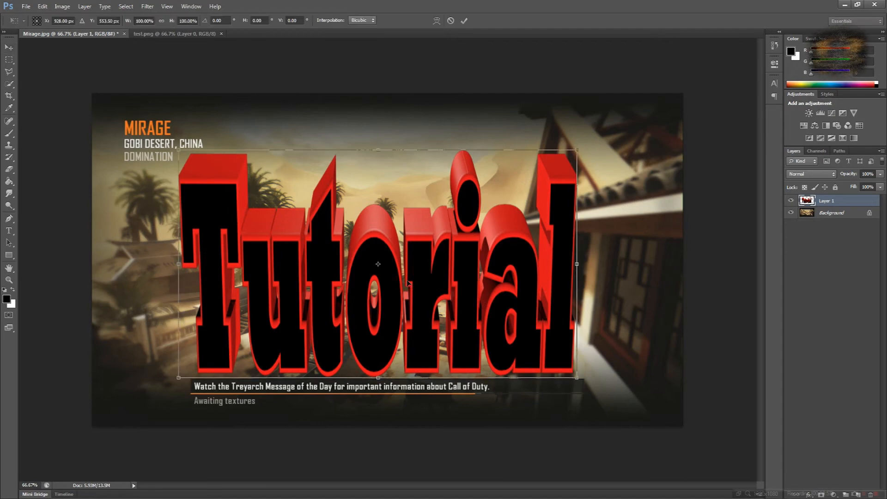
drag(375, 154, 377, 272)
drag(177, 272, 150, 239)
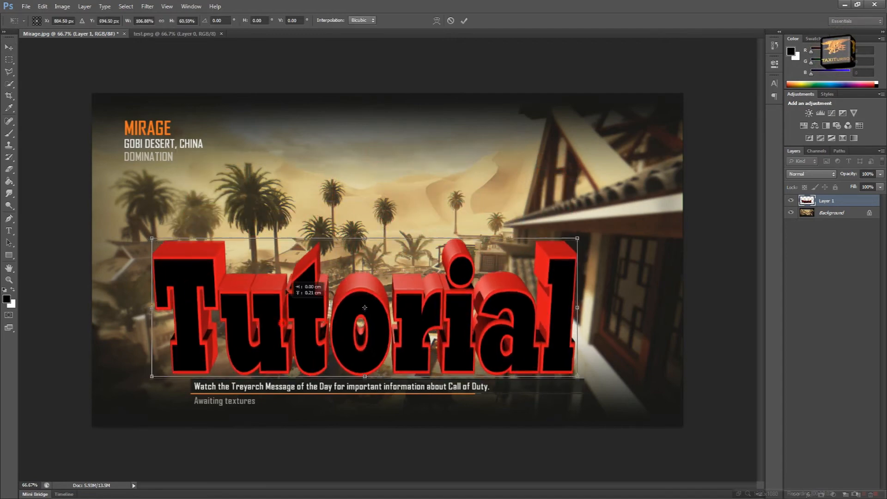
drag(283, 322, 289, 256)
drag(607, 164, 556, 118)
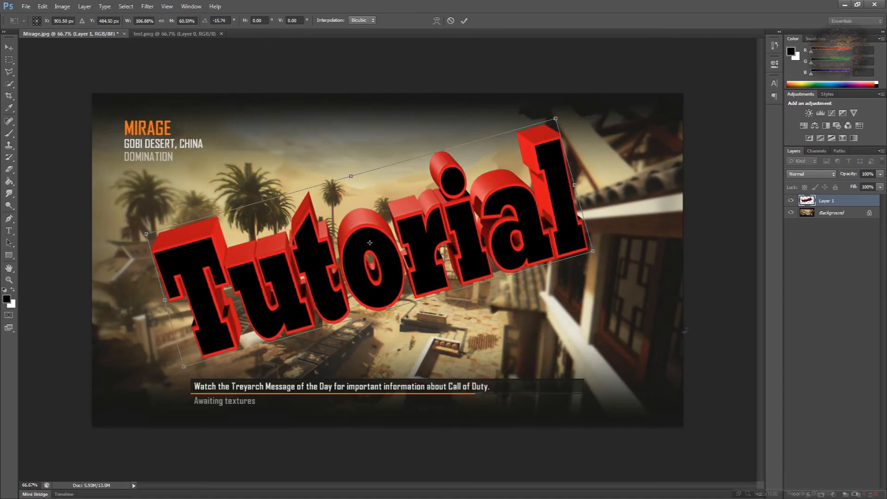
click(466, 20)
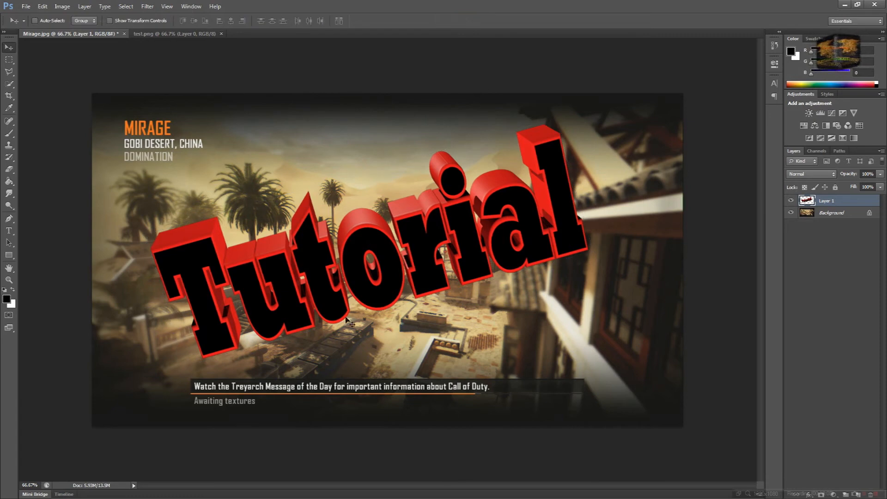
Step: Save the composite as the JPEG file Mirage.jpg in the test folder inside Xbox Filmiki, accepting the JPEG options
click(26, 7)
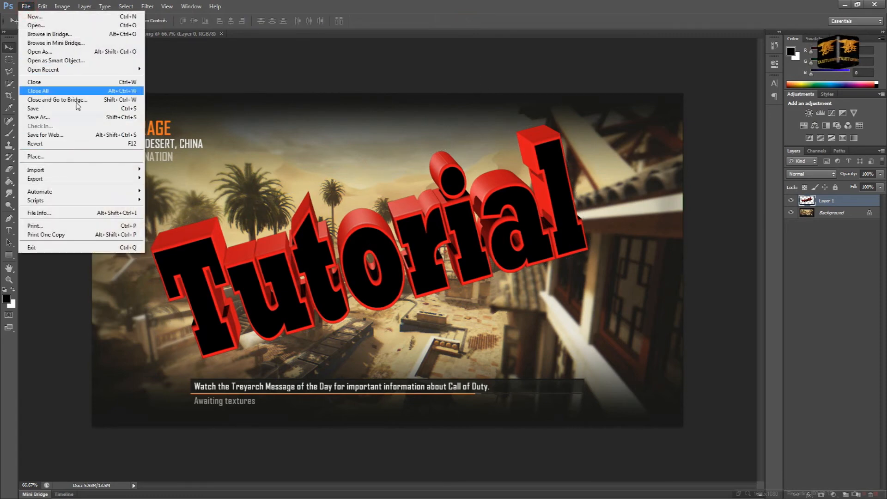
click(64, 118)
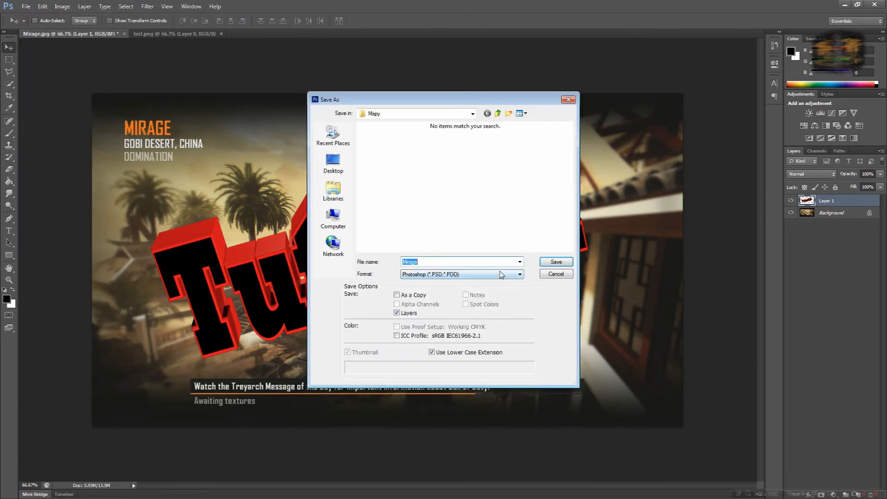
click(498, 113)
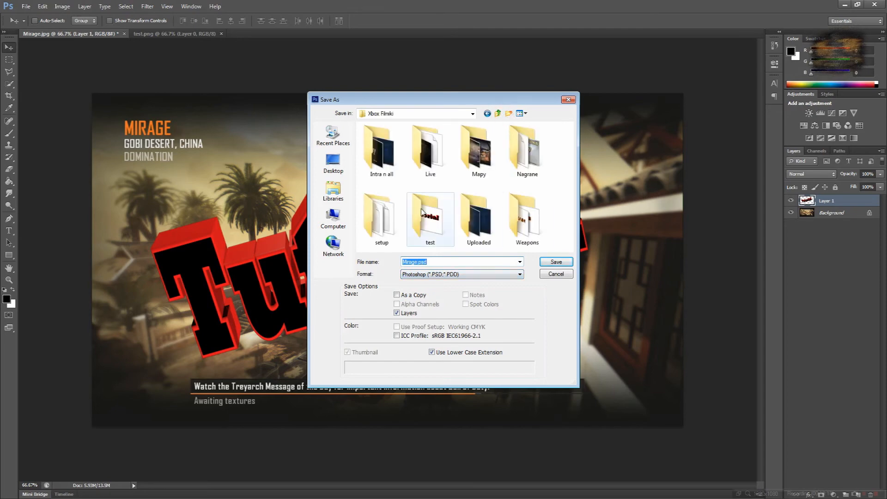
double_click(422, 209)
click(462, 274)
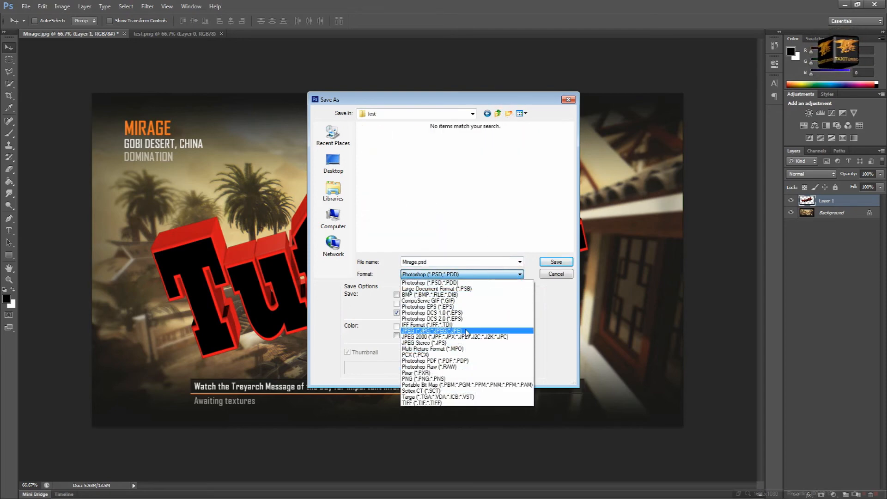
click(465, 324)
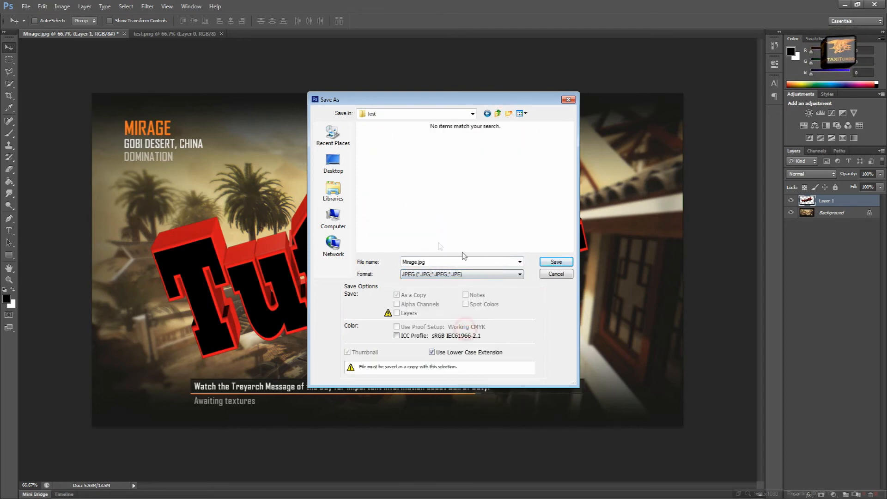
click(554, 264)
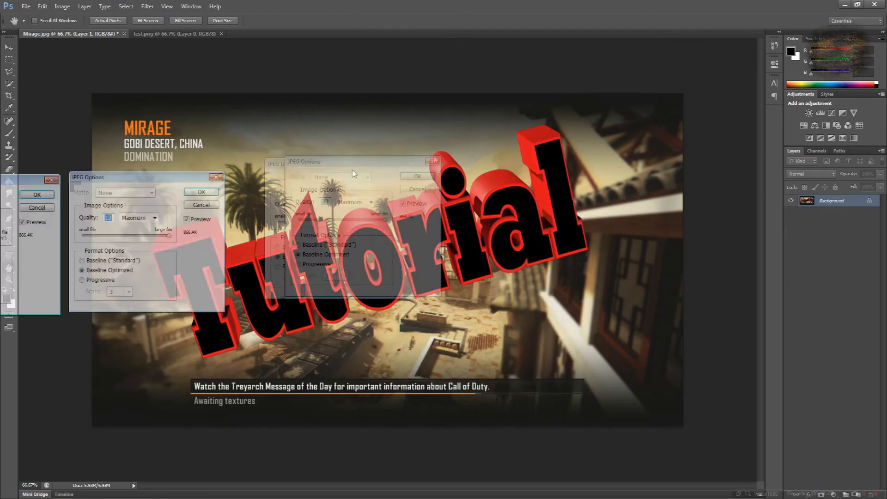
click(476, 161)
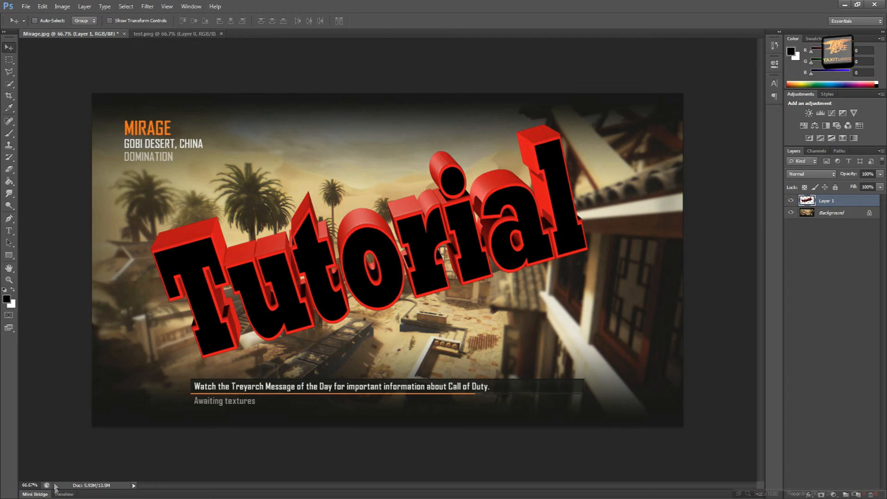
Step: Minimize Photoshop and view the saved Mirage image from the test folder in Windows Photo Viewer
click(841, 5)
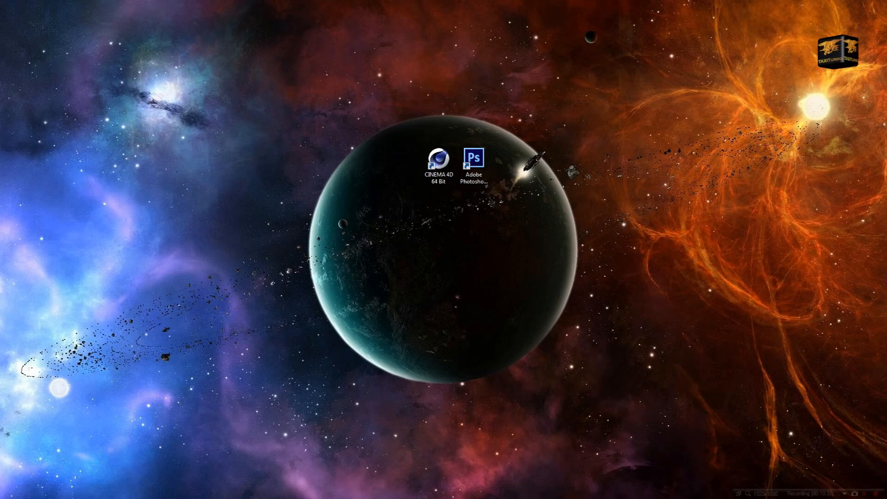
drag(886, 18, 385, 0)
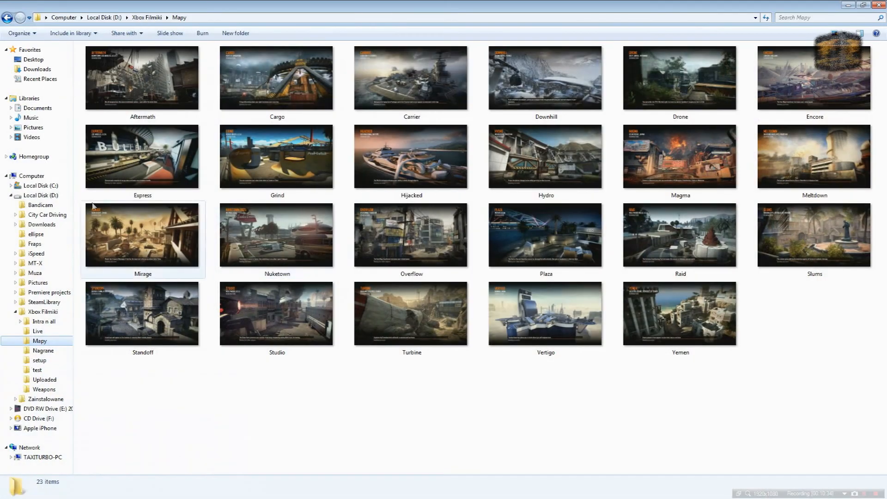
click(43, 371)
click(97, 74)
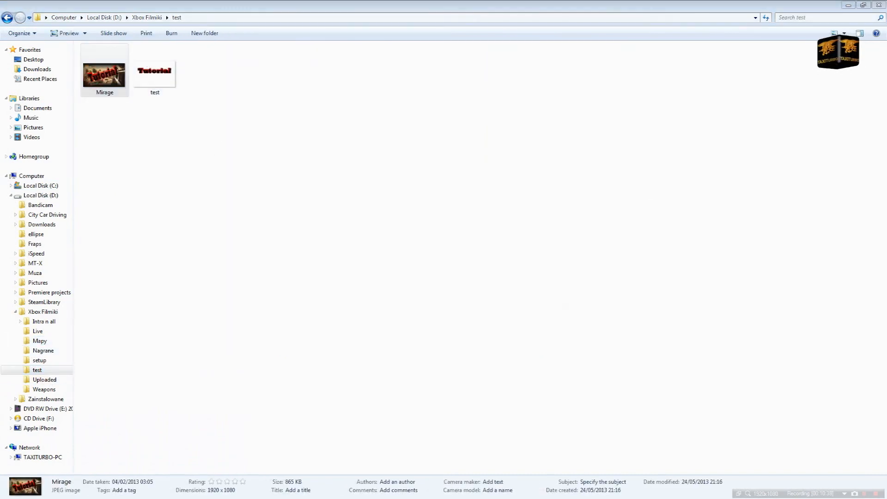
drag(0, 6, 466, 0)
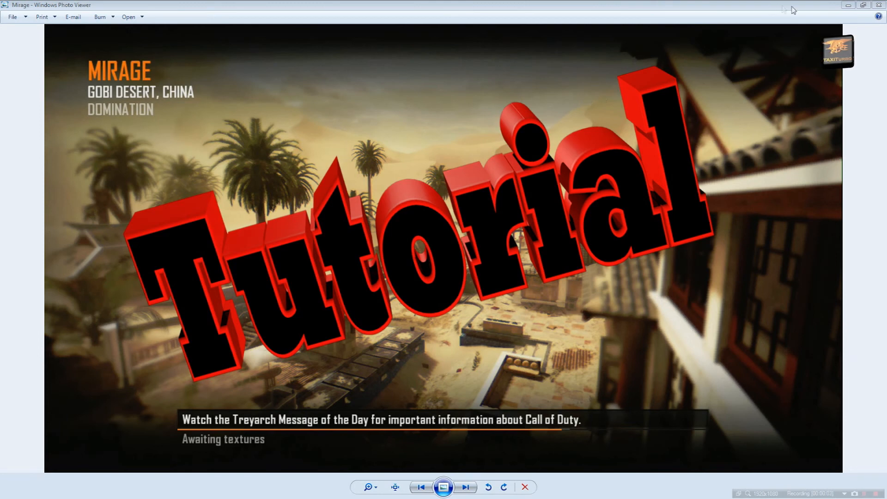
click(849, 6)
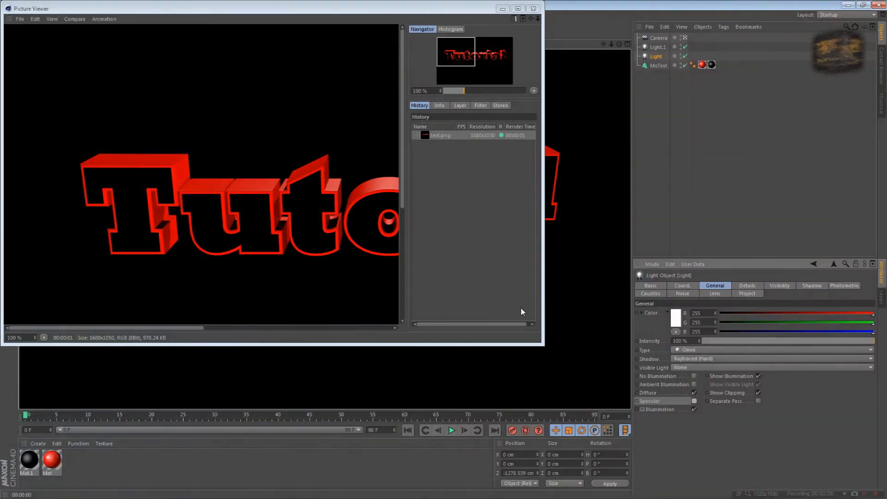
Step: Close Cinema 4D's Picture Viewer and save the project as tutorial in the test folder inside Xbox Filmiki
click(533, 8)
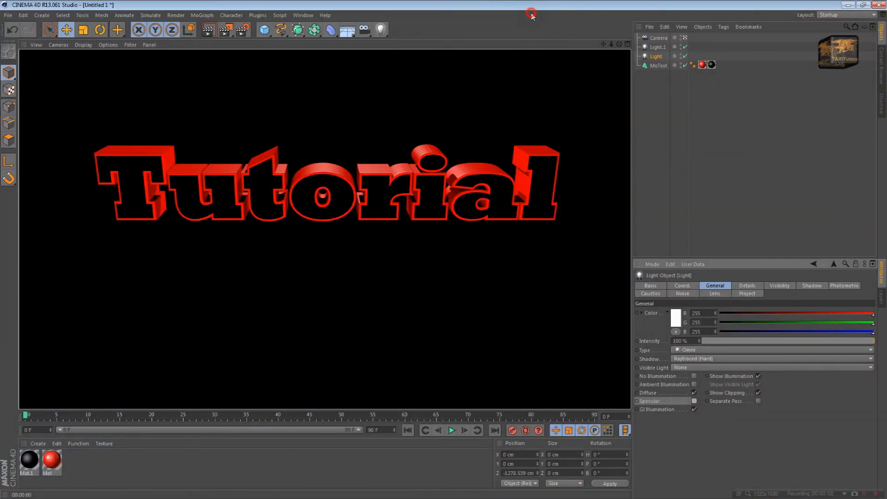
click(9, 15)
click(29, 103)
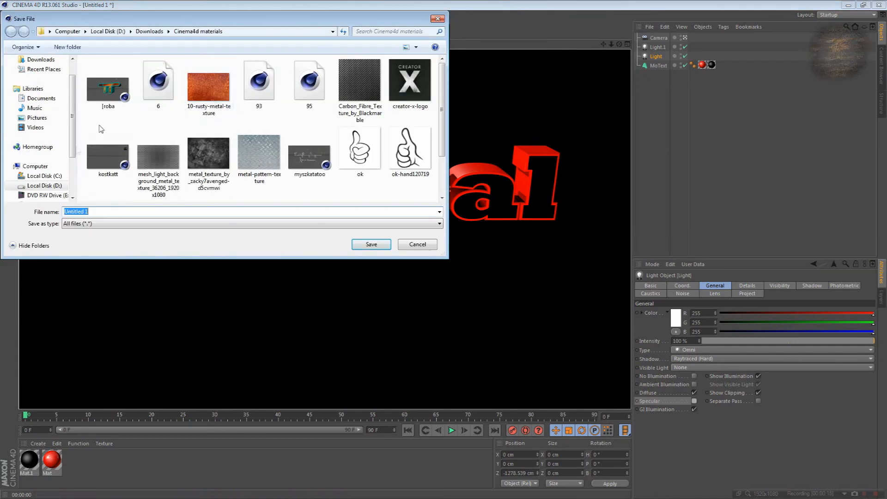
click(44, 185)
click(119, 182)
double_click(118, 182)
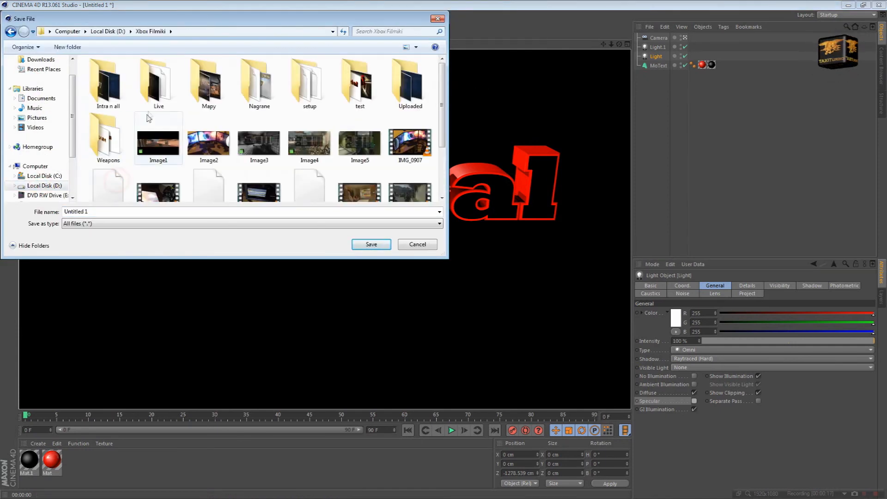
double_click(360, 94)
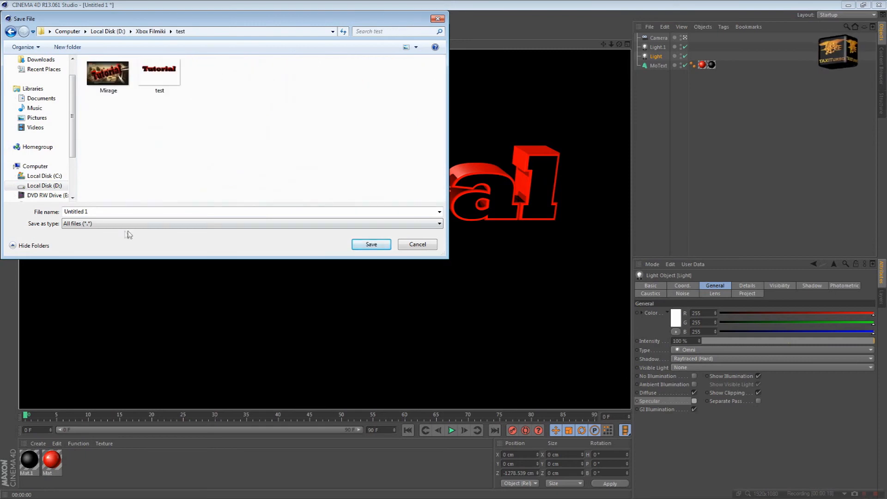
click(113, 211)
text(tutorial)
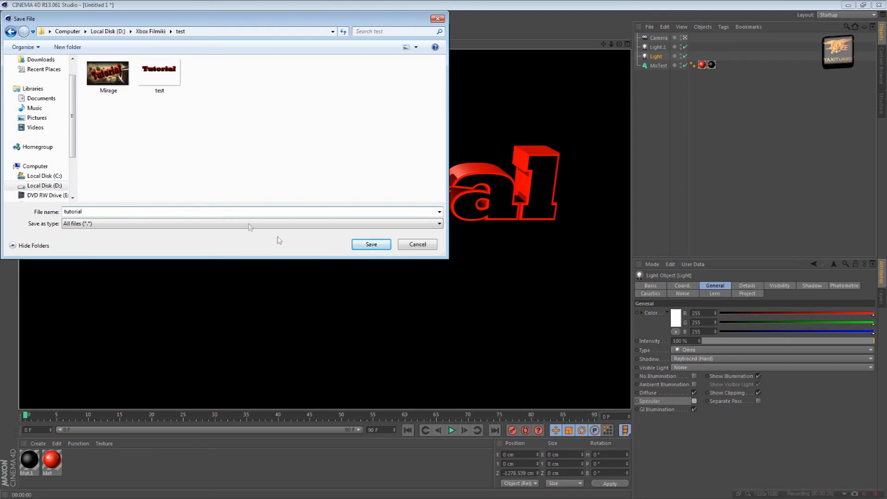
click(370, 244)
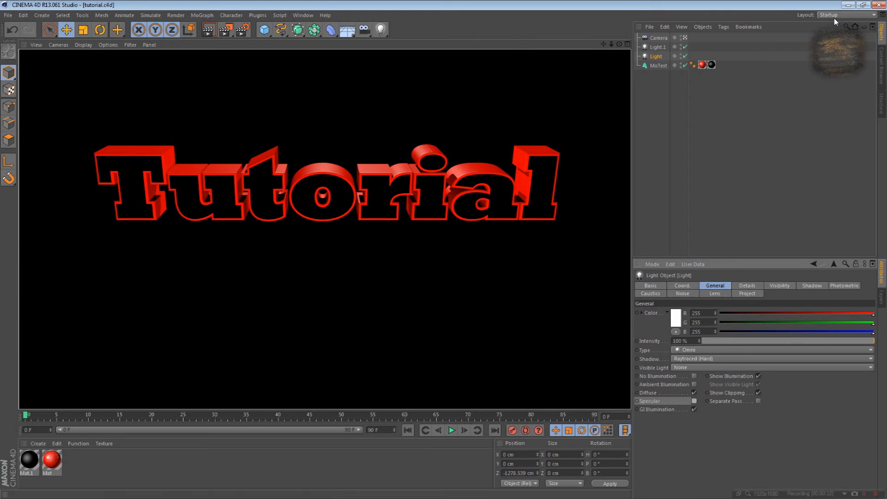
Step: Close the tutorial project and reopen it from the test folder inside Xbox Filmiki
click(7, 15)
click(18, 90)
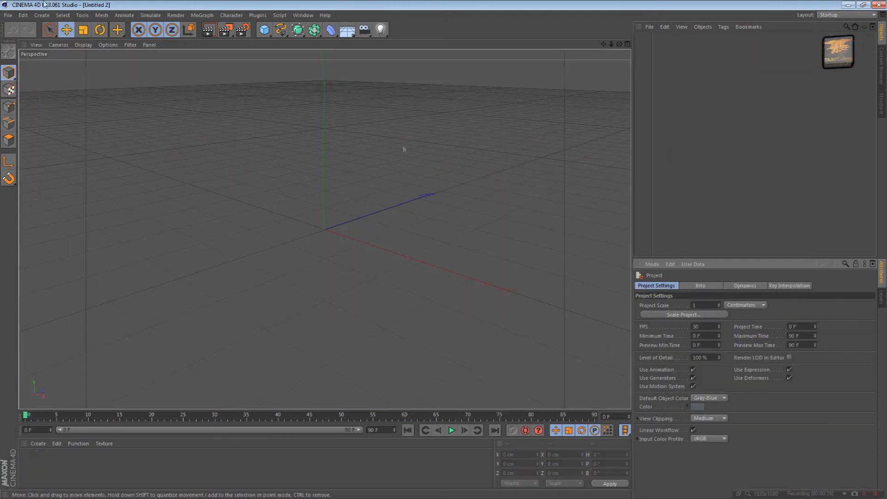
click(12, 19)
click(16, 35)
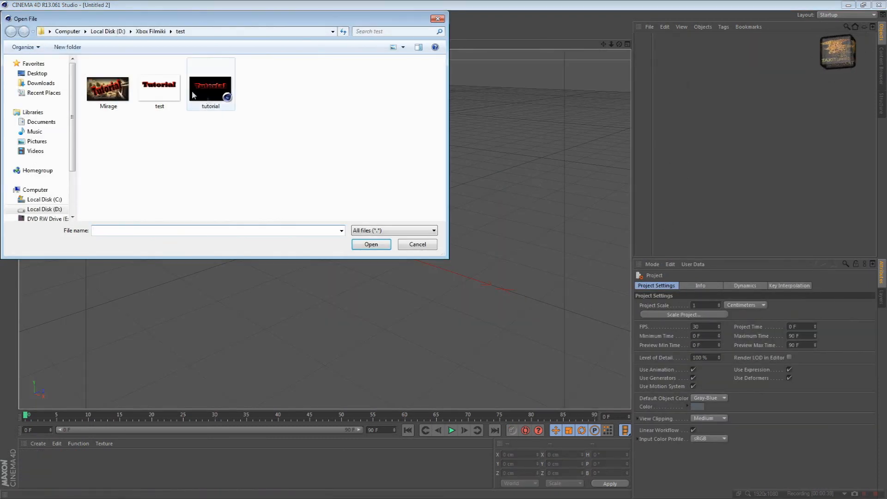
double_click(219, 92)
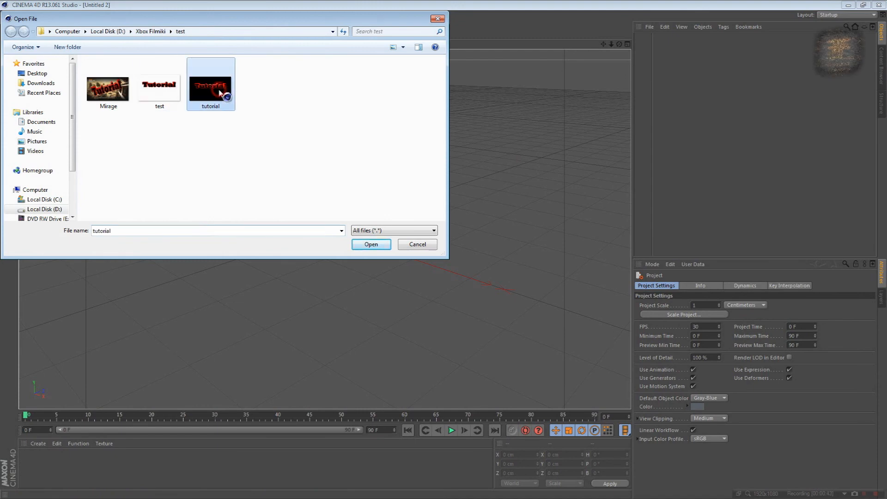
Step: Replace the MoText object's text with "134 kills"
click(659, 66)
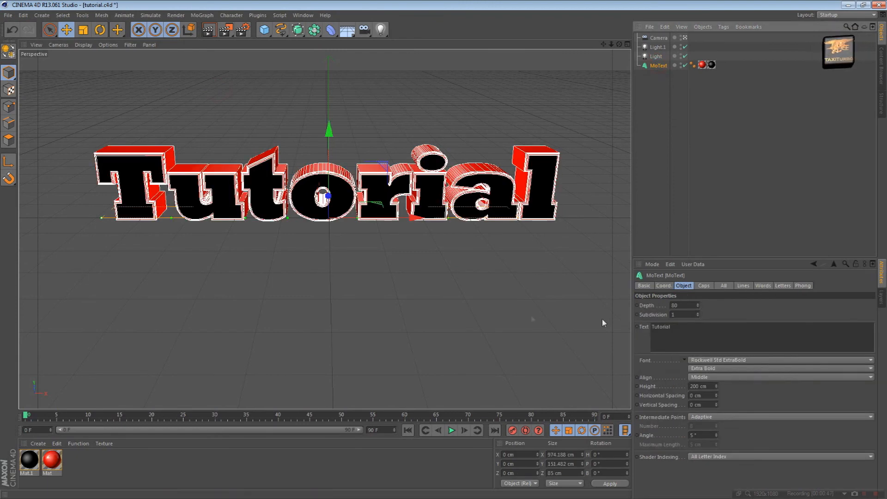
click(687, 330)
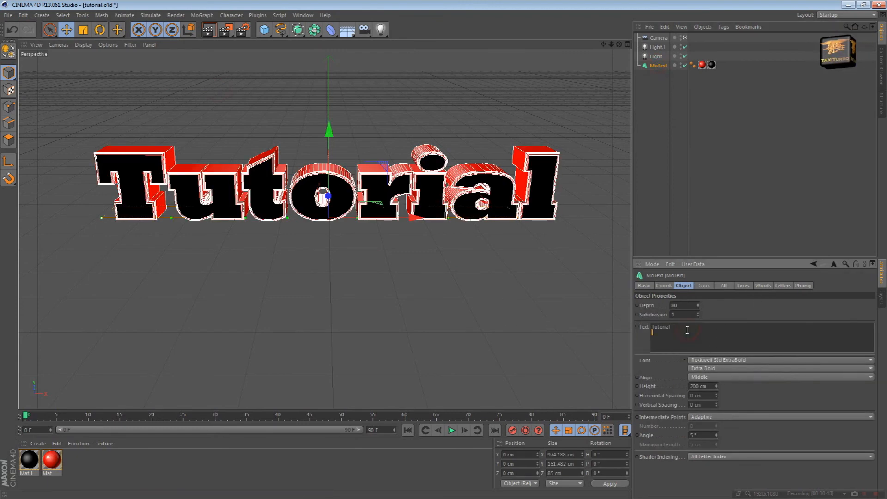
key(ctrl+a)
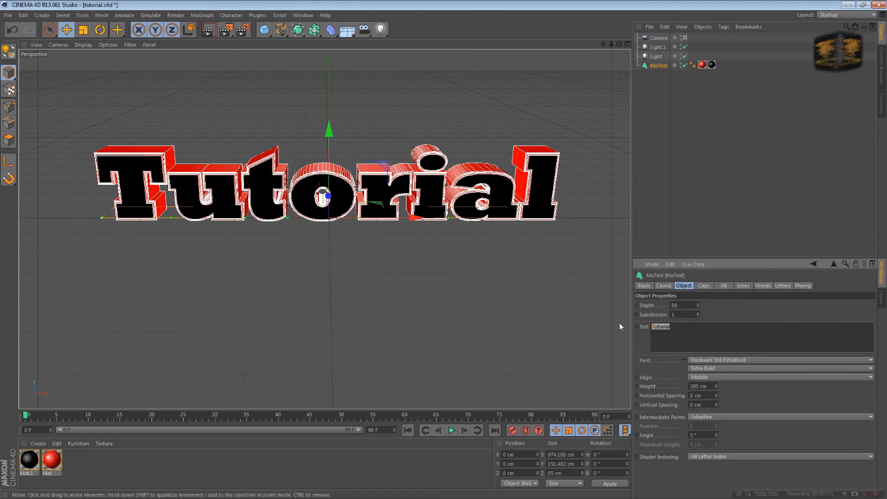
text(1)
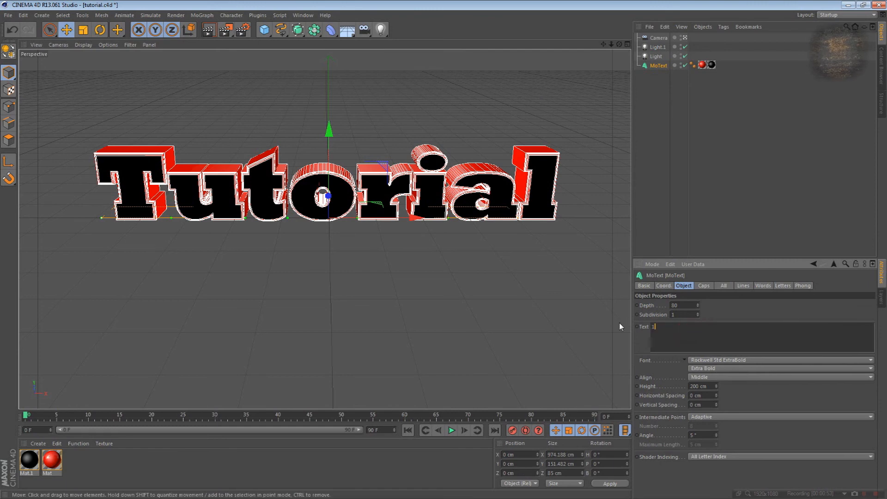
text(3)
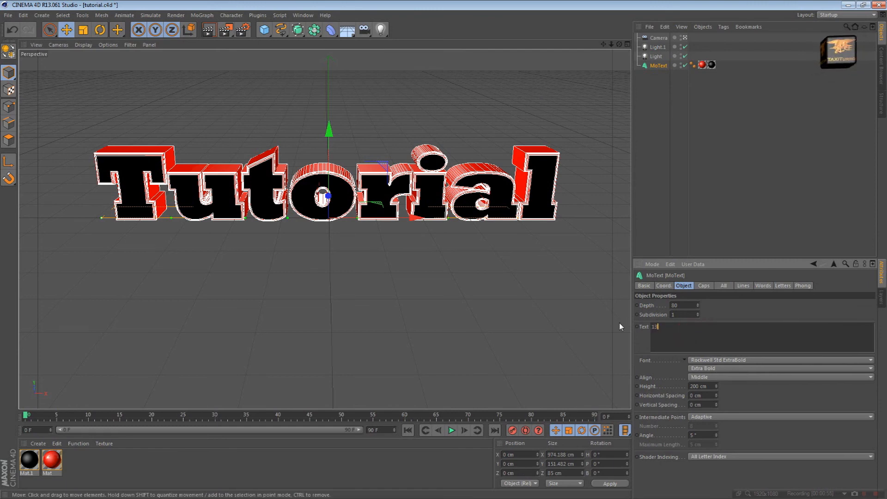
text(4 kills)
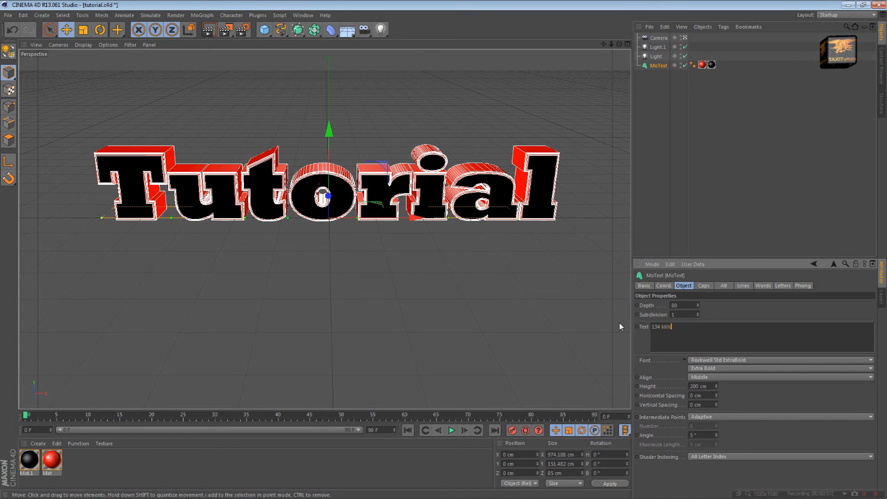
click(719, 308)
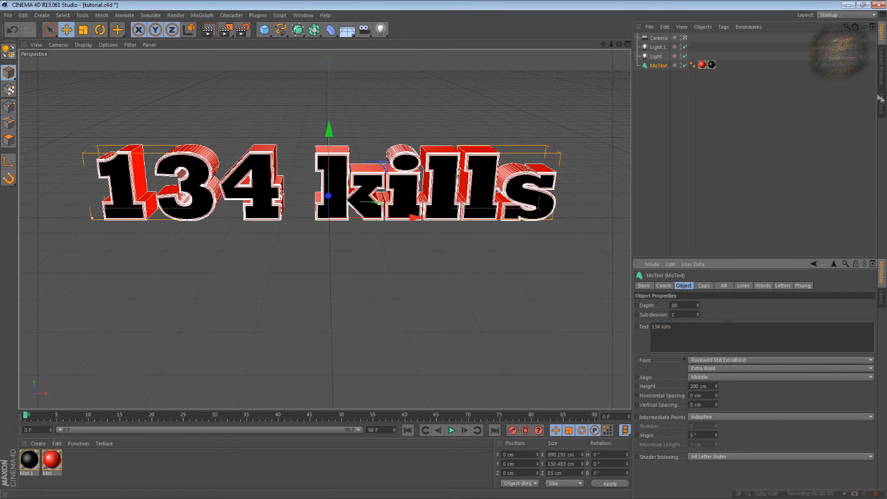
Step: Render the 134 kills text in the viewport and to the Picture Viewer, overwriting test.png, and close the Picture Viewer
click(210, 32)
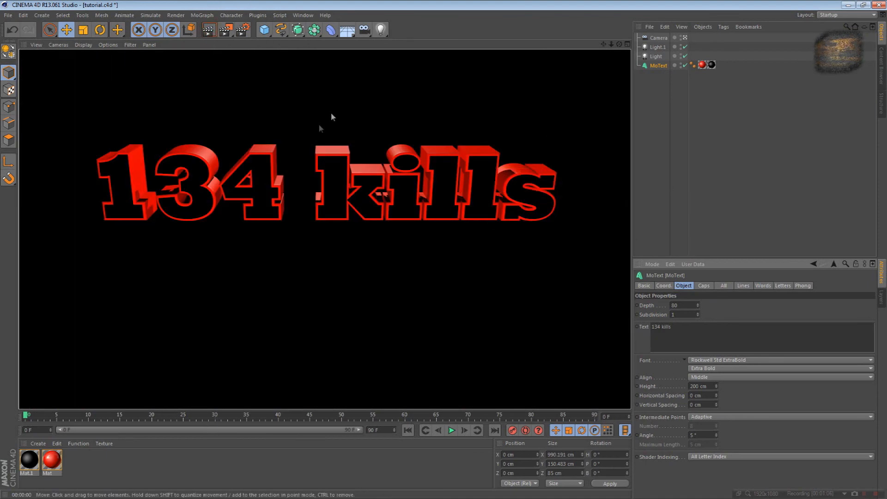
click(227, 31)
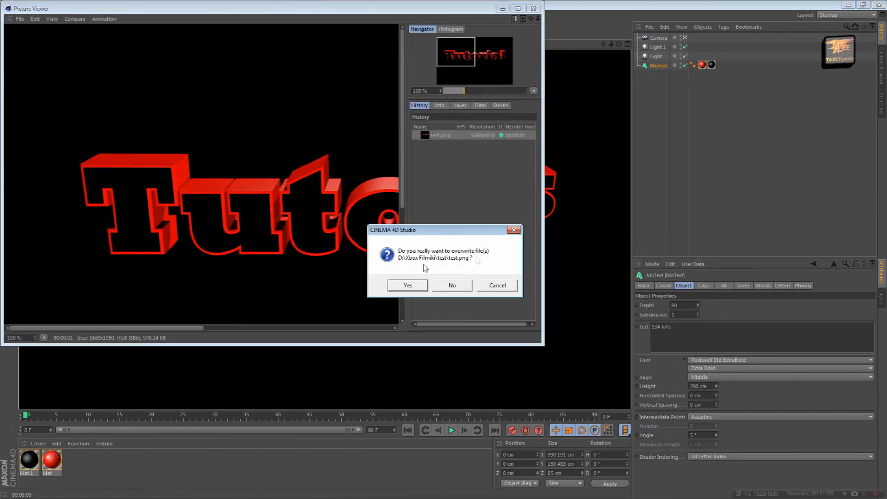
click(418, 287)
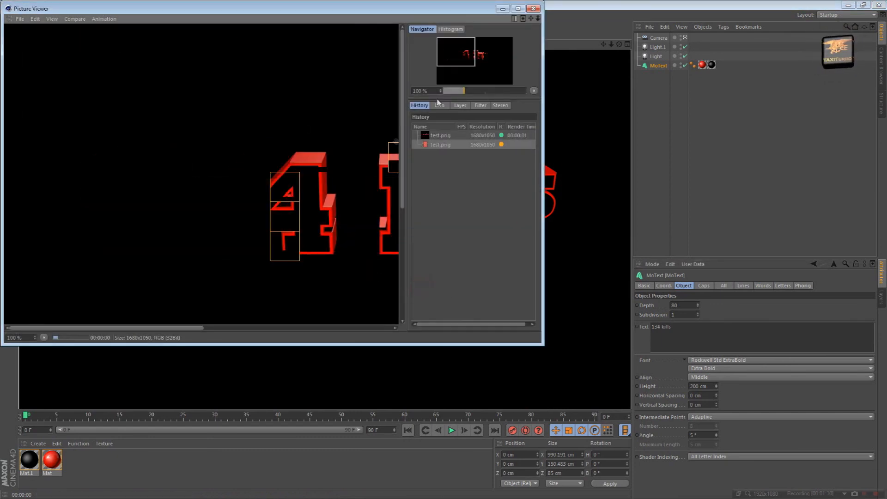
click(533, 8)
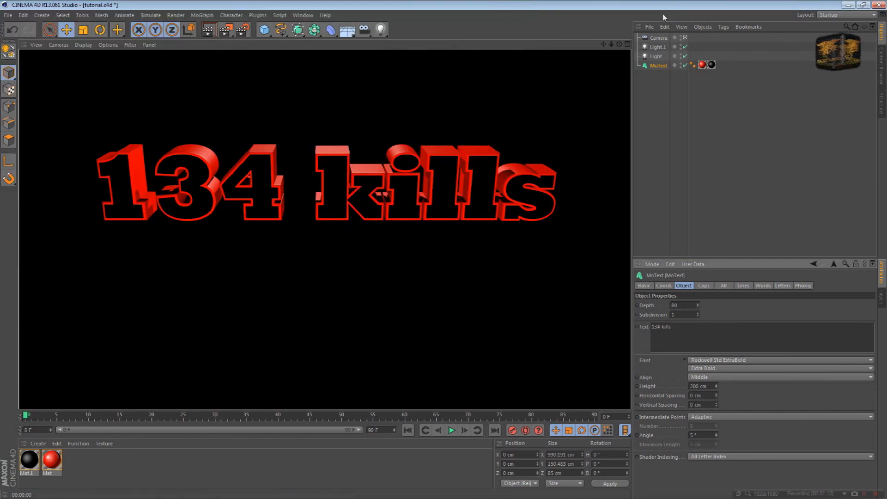
Step: Minimize Cinema 4D, view the rendered test image from the test folder in Windows Photo Viewer, and close the viewer
click(852, 4)
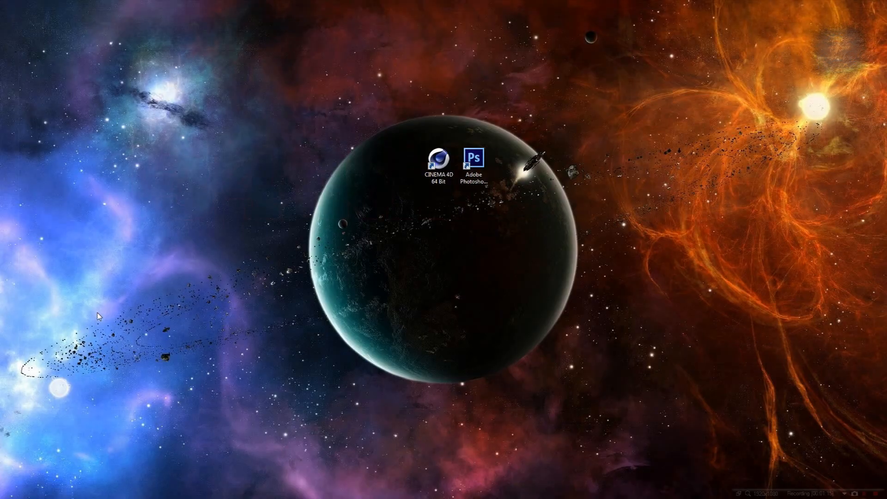
key(alt+Tab)
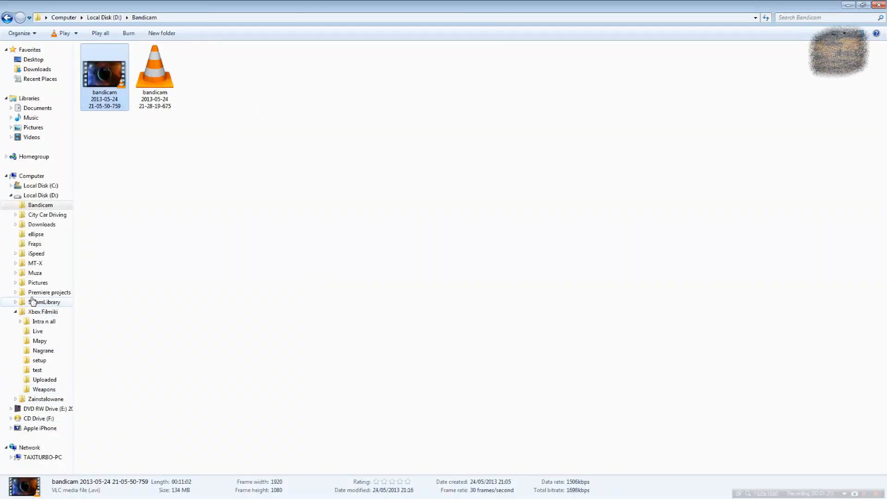
click(38, 370)
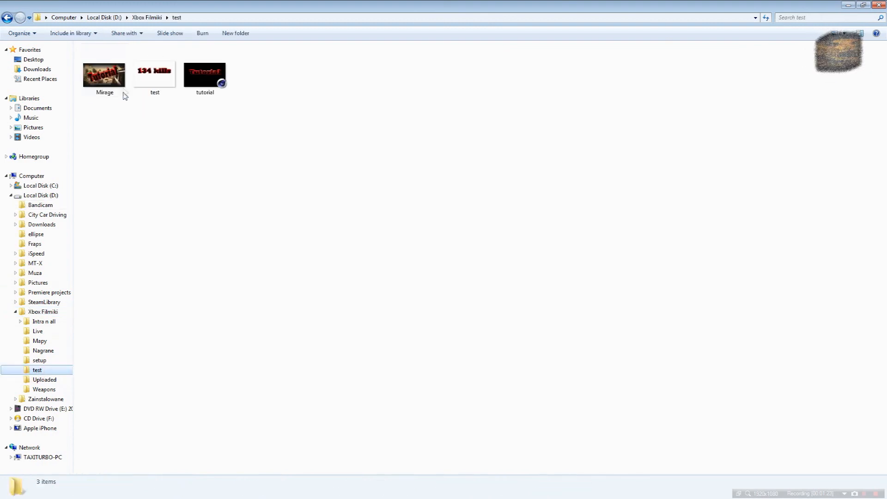
click(157, 83)
drag(502, 44, 670, 1)
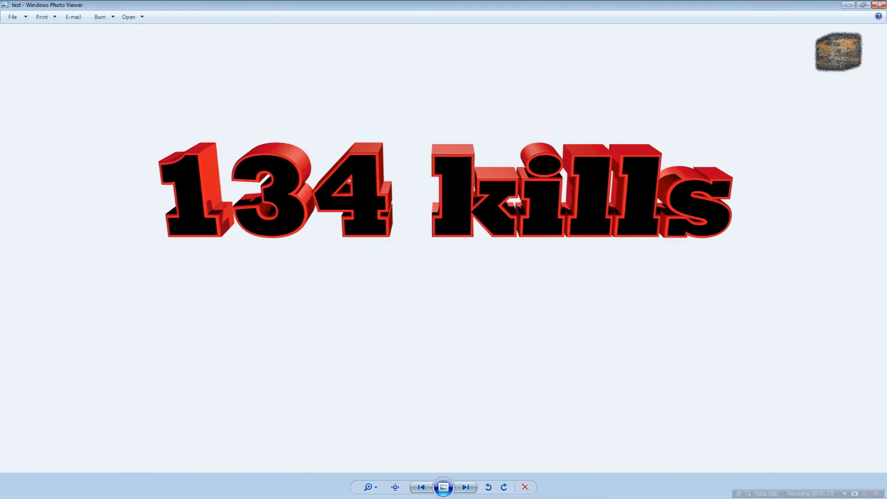
click(877, 5)
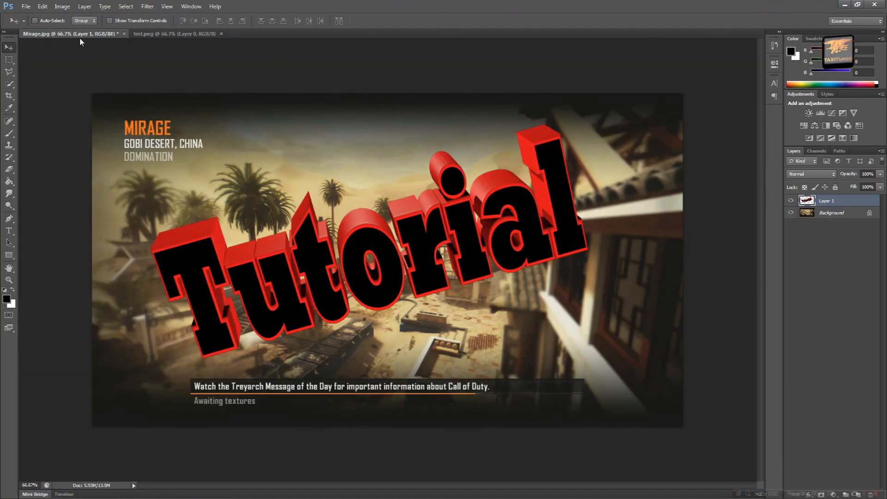
Step: In Photoshop, close Mirage.jpg without saving changes and close the old test.png document
click(123, 34)
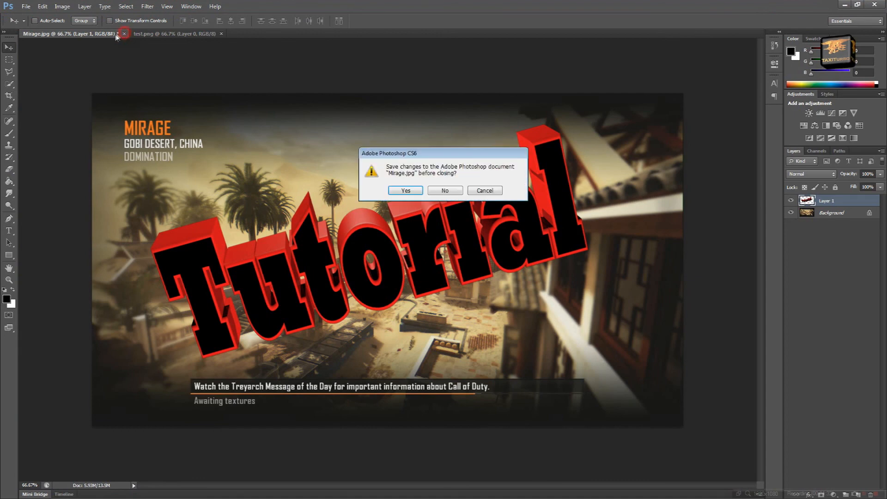
click(444, 188)
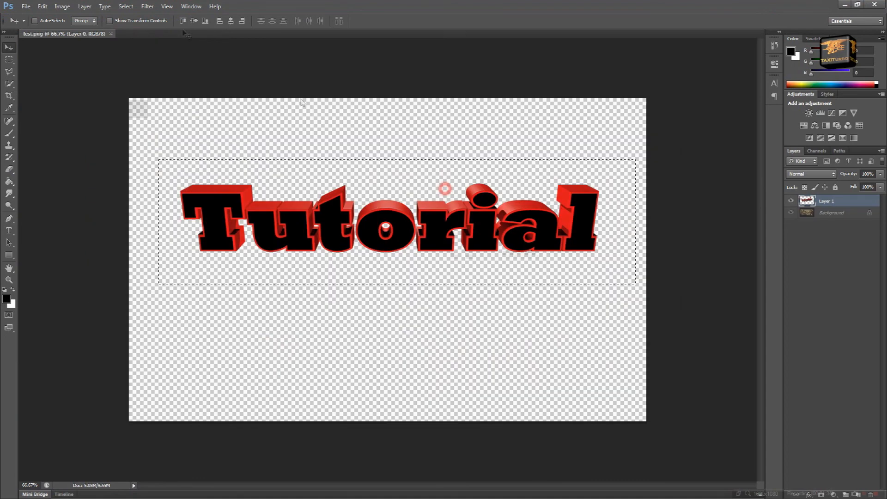
click(111, 33)
Step: Open the newly rendered test image from the test folder
click(26, 6)
click(35, 25)
click(432, 159)
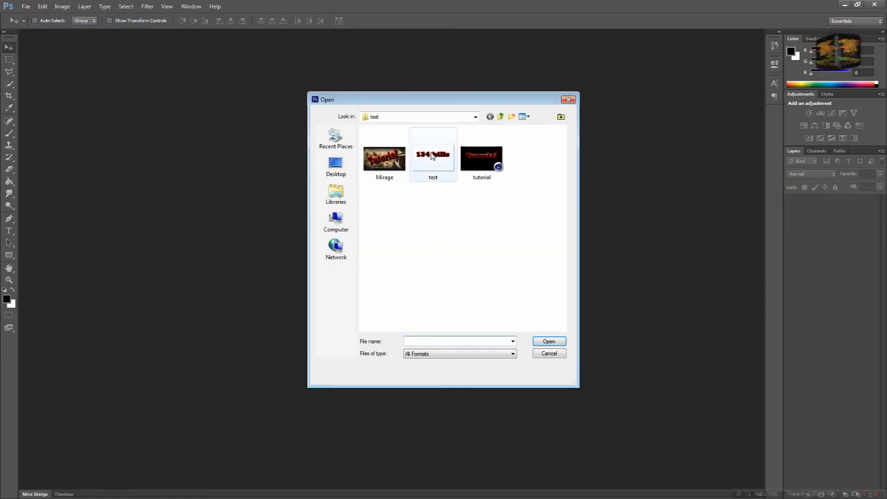
double_click(430, 157)
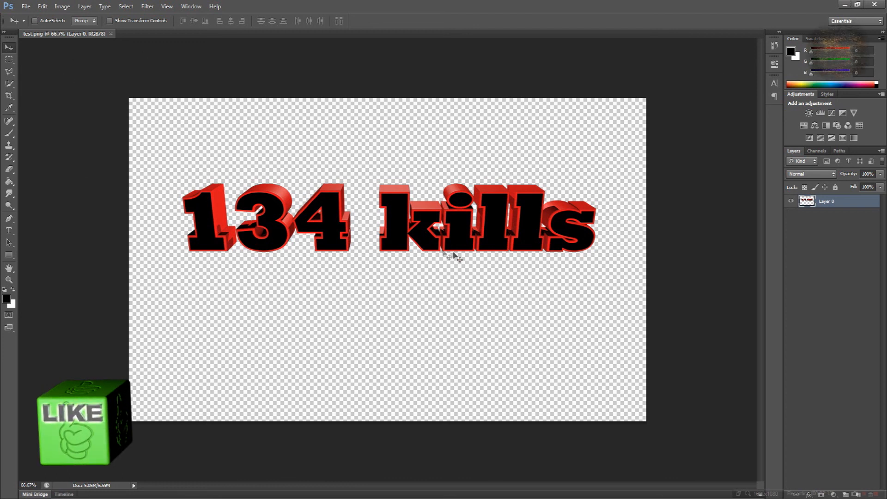
Step: Try moving the 134 kills layer down, undo that move, and reposition the text slightly up and to the left on the canvas
drag(414, 244, 413, 288)
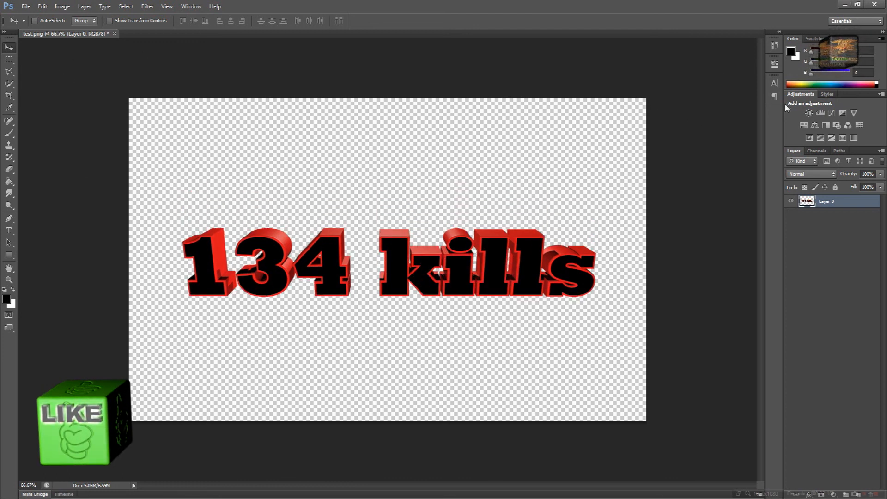
key(ctrl+z)
drag(465, 213, 430, 241)
drag(486, 259, 504, 238)
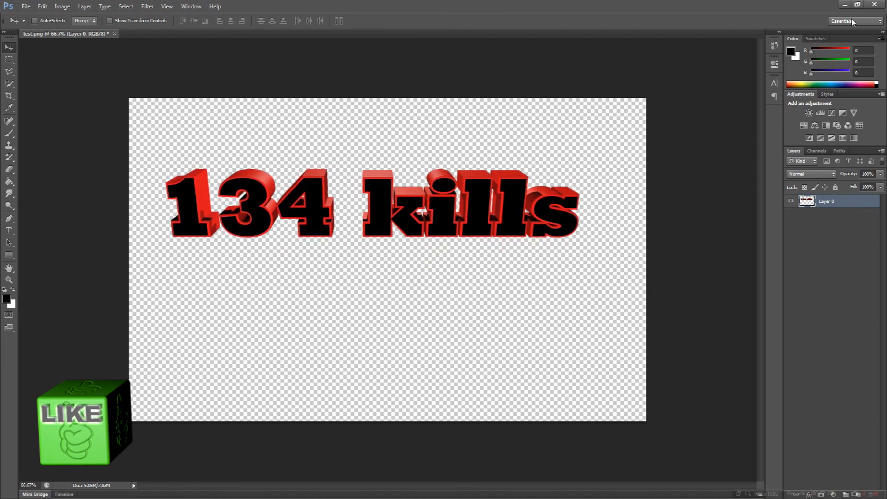